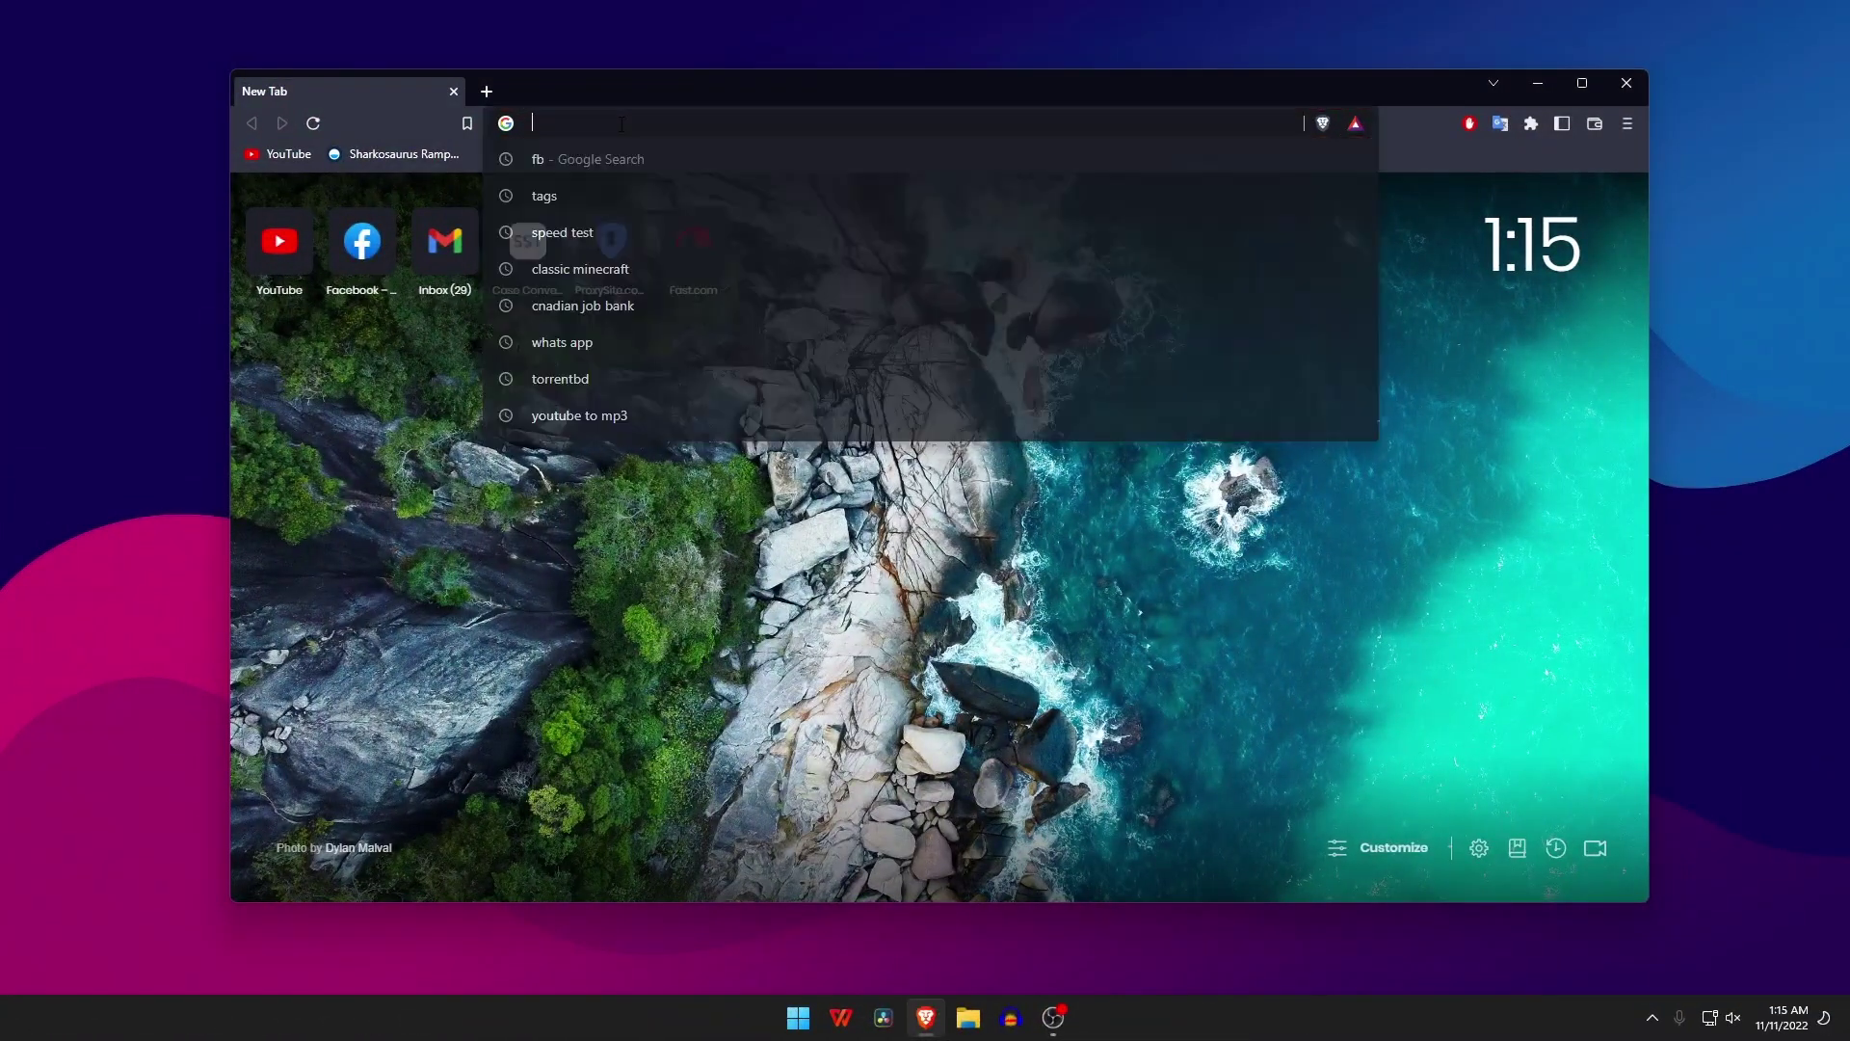
{"action": "type", "text": "bluestacks 5 32 bit"}
- Search Google for 'bluestacks 5 32 bit' and open the bluestacks.com download page
{"action": "key", "text": "Return"}
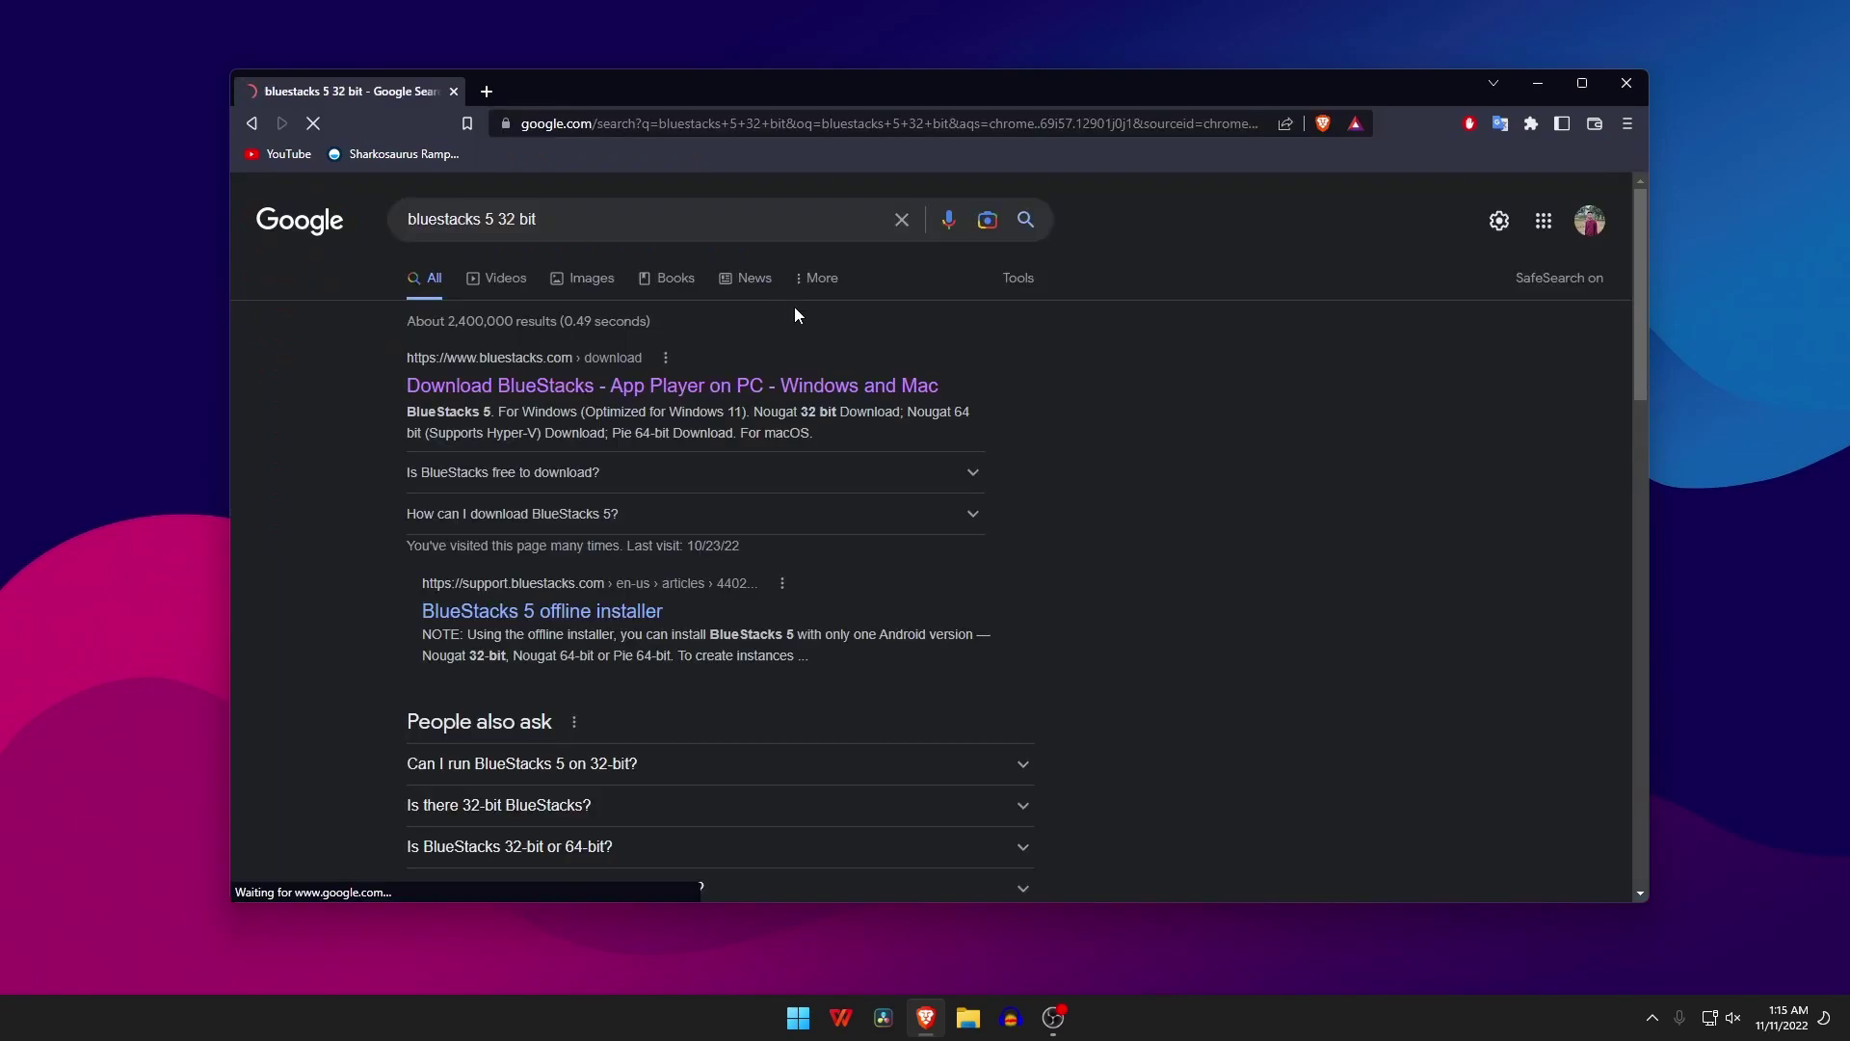
{"action": "left_click", "coordinate": [797, 314]}
{"action": "scroll", "coordinate": [829, 389], "scroll_direction": "down", "scroll_amount": 3}
{"action": "scroll", "coordinate": [830, 388], "scroll_direction": "down", "scroll_amount": 3}
{"action": "scroll", "coordinate": [831, 388], "scroll_direction": "down", "scroll_amount": 3}
{"action": "scroll", "coordinate": [830, 389], "scroll_direction": "up", "scroll_amount": 1}
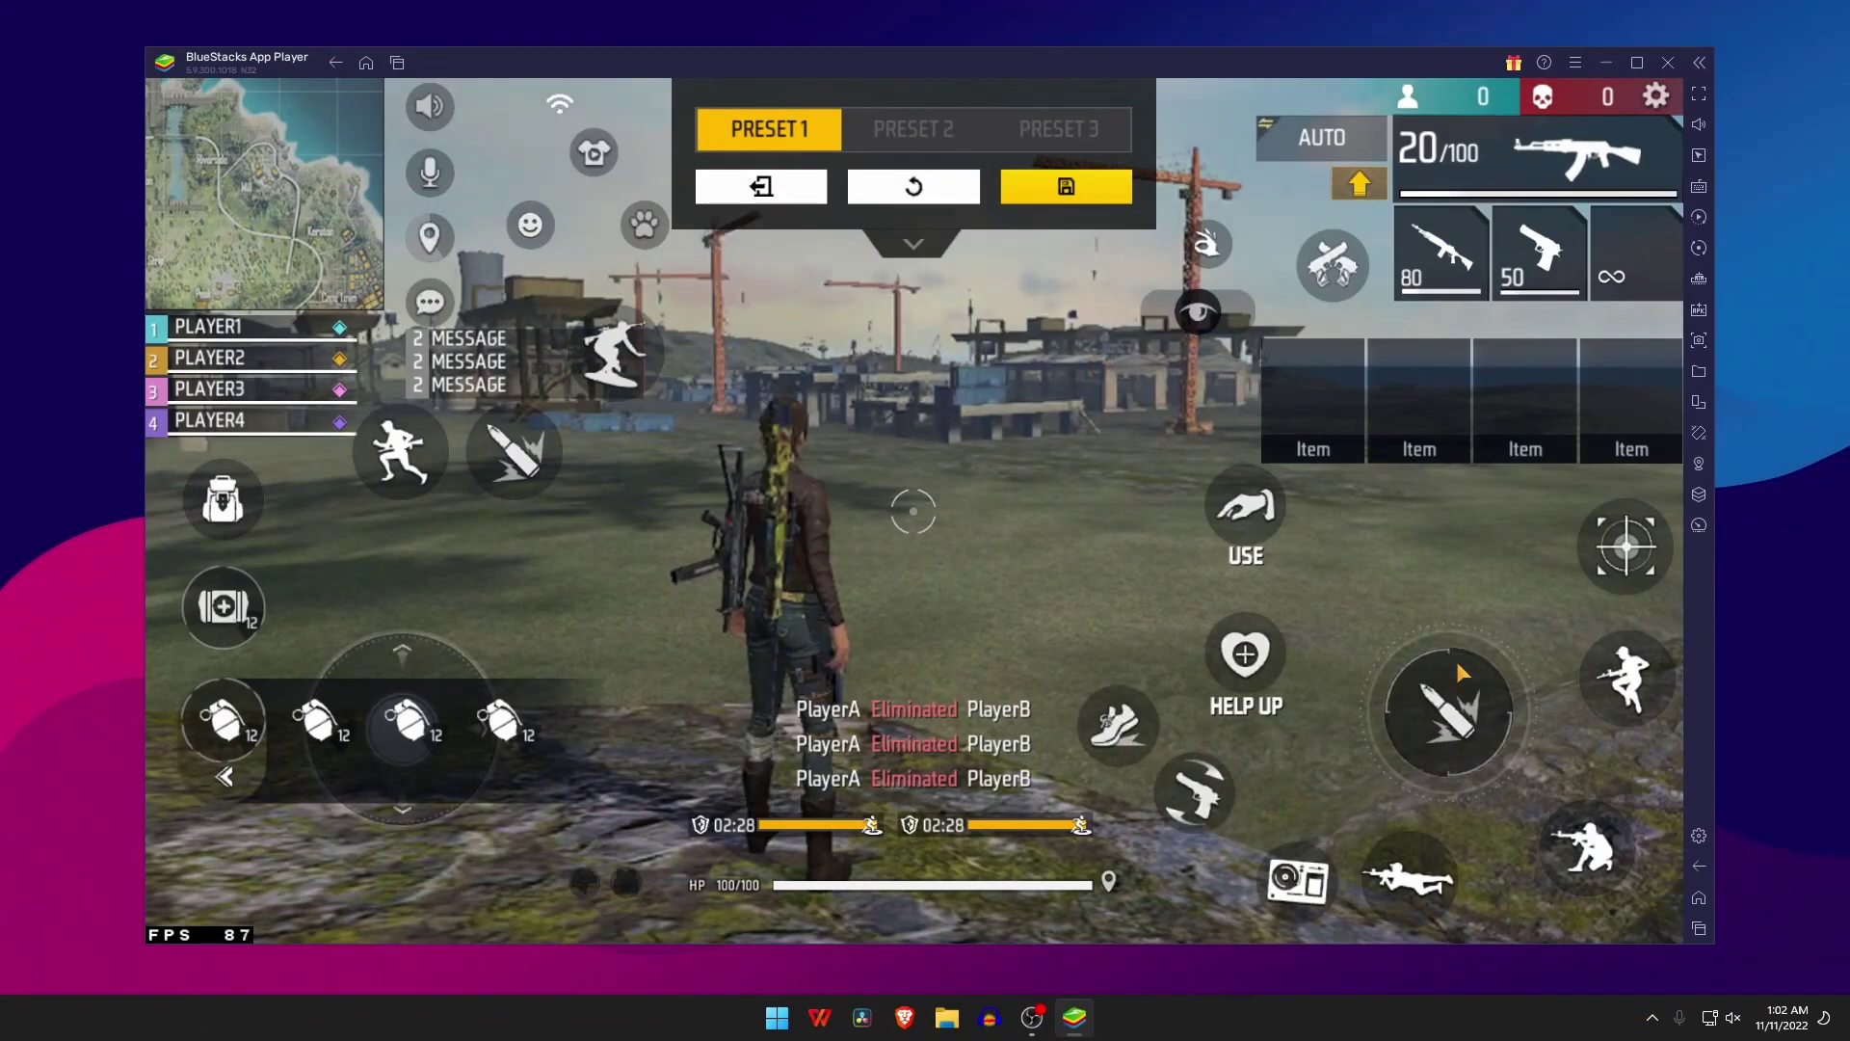
- Shrink the fire, crosshair and jump buttons to about 10%
{"action": "left_click", "coordinate": [1460, 673]}
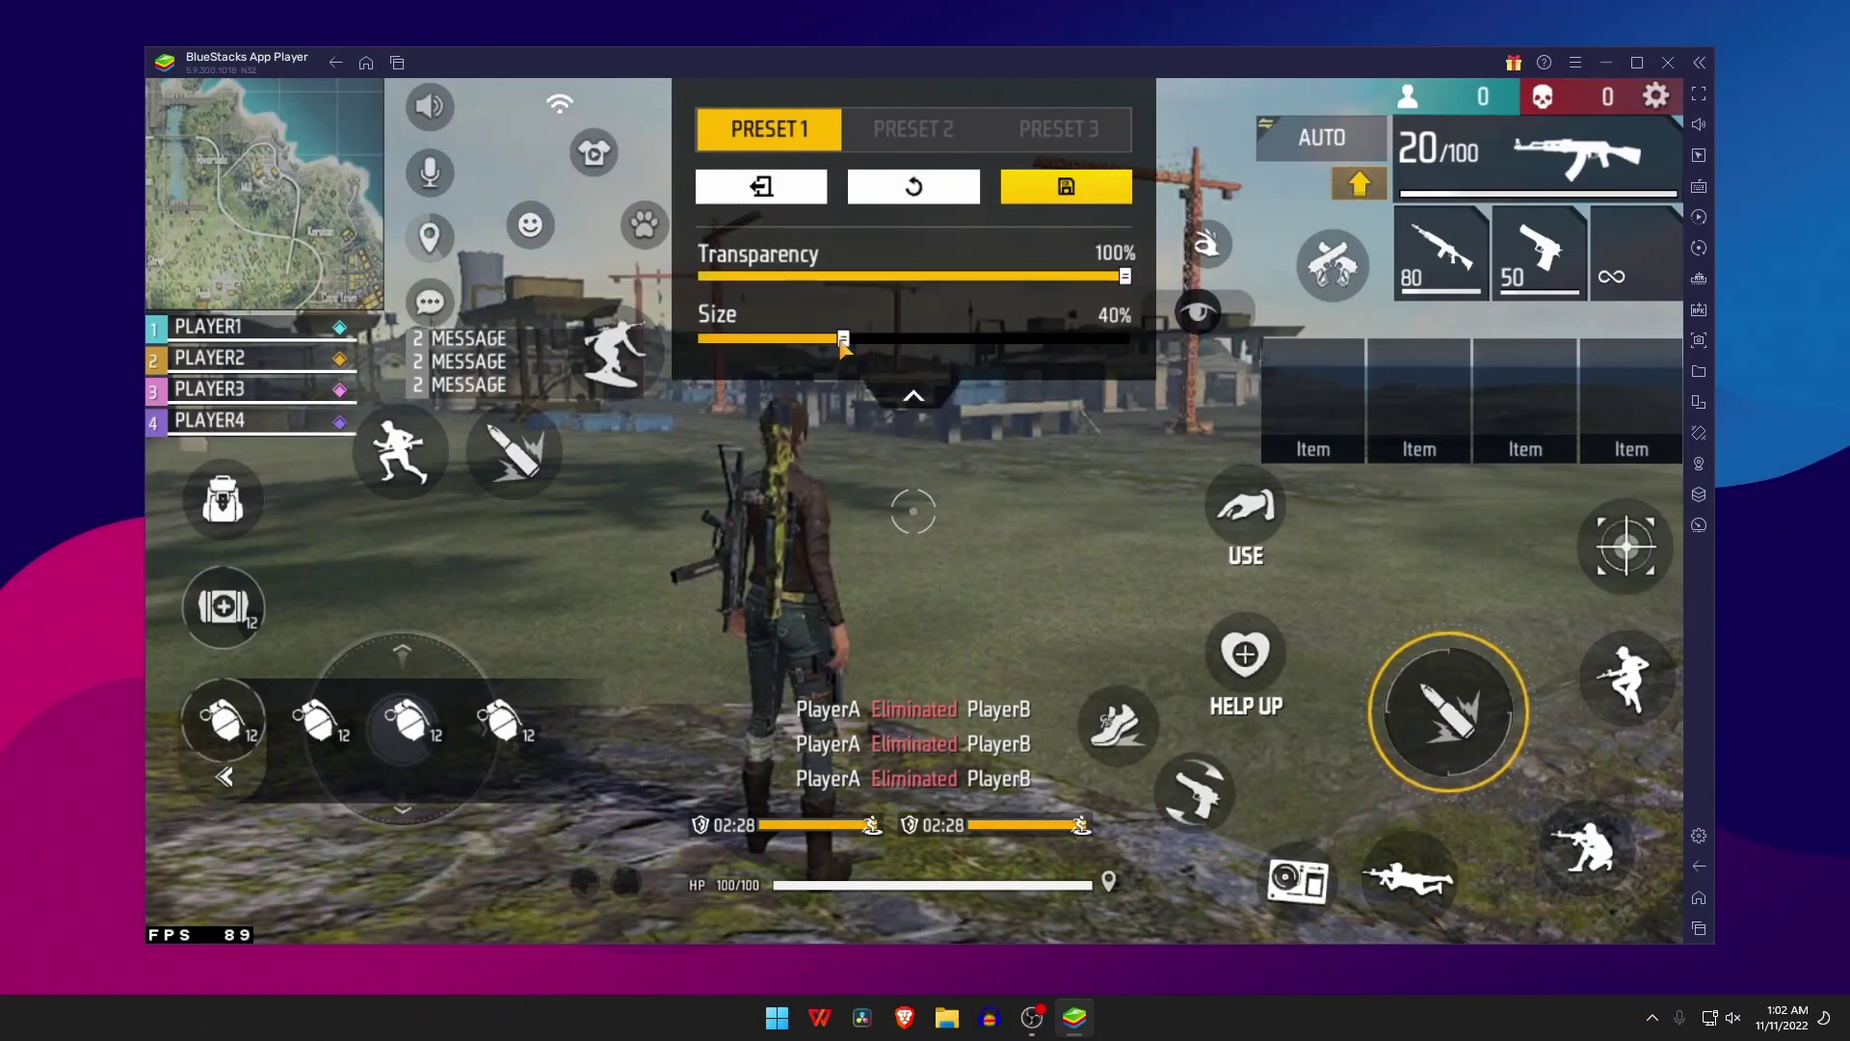
{"action": "left_click_drag", "start_coordinate": [841, 340], "coordinate": [701, 344]}
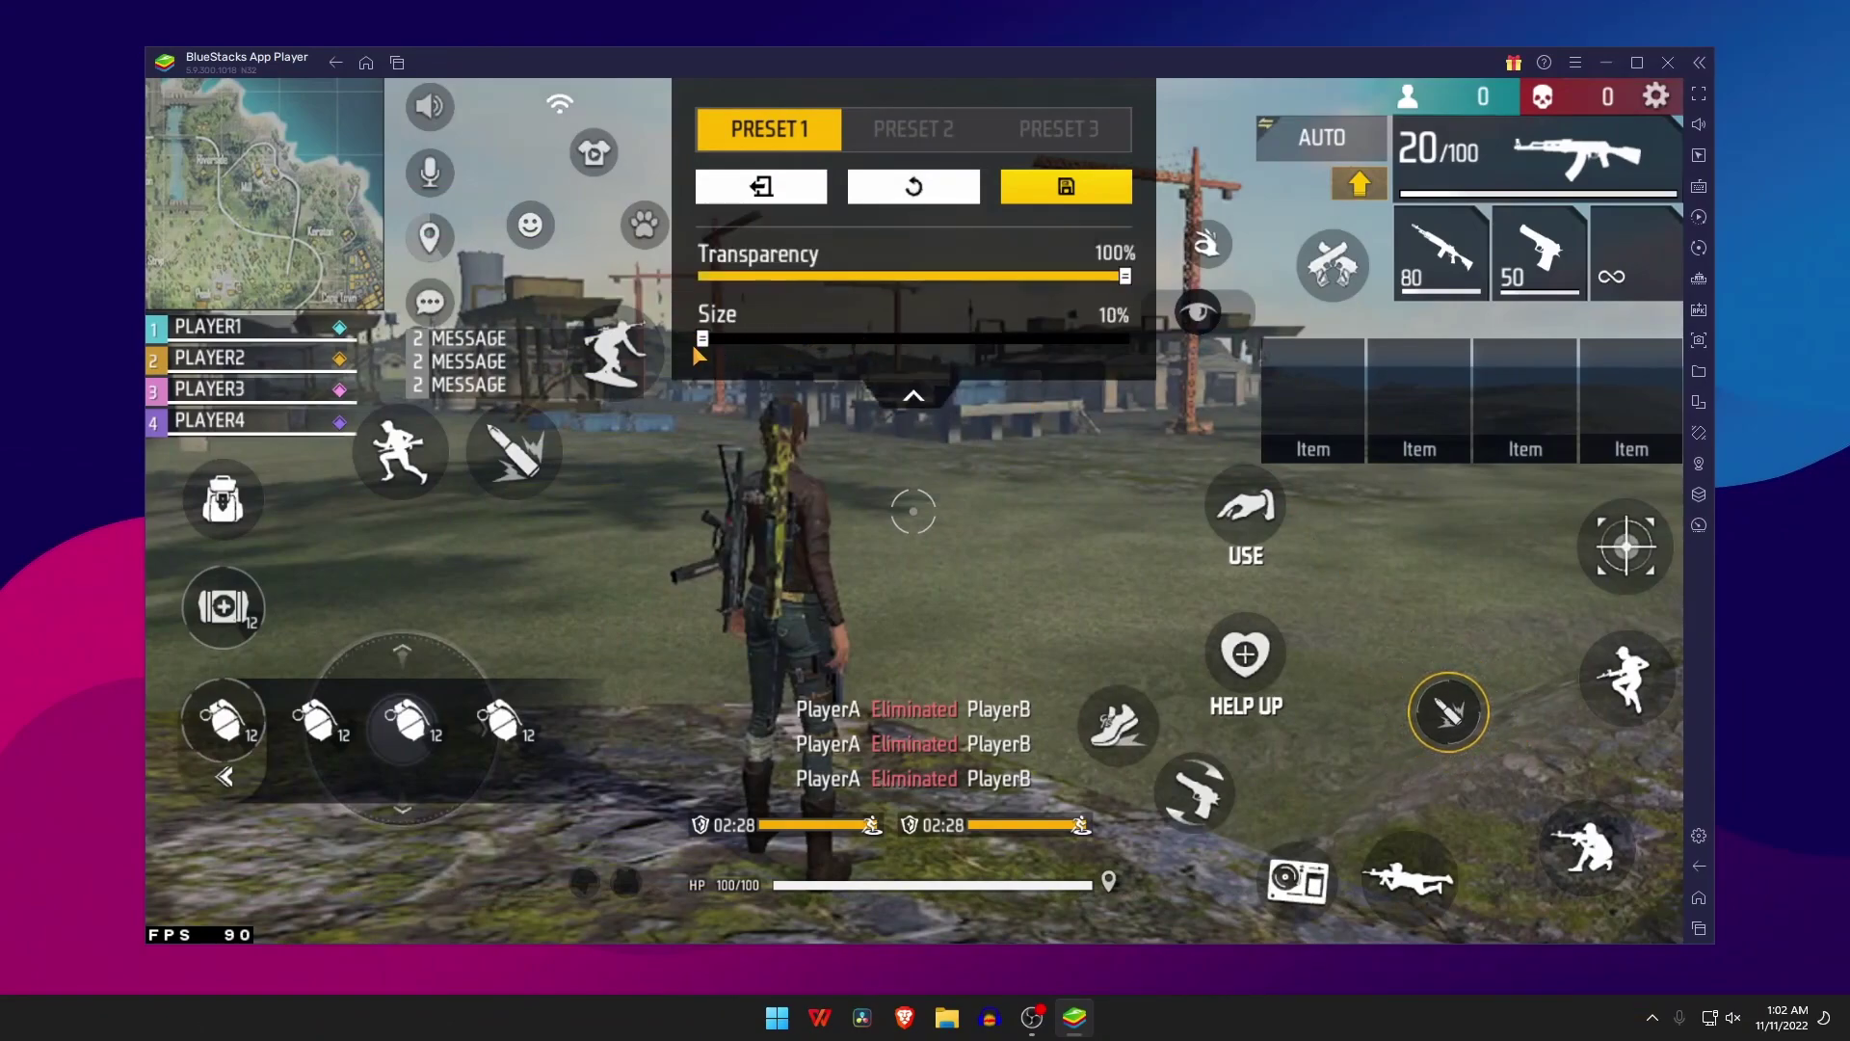
{"action": "left_click", "coordinate": [1626, 544]}
{"action": "left_click_drag", "start_coordinate": [842, 339], "coordinate": [700, 341]}
{"action": "left_click", "coordinate": [1626, 677]}
- Shrink the crouch, prone, USE, camera and sprint buttons, sprint to 10%
{"action": "left_click", "coordinate": [1586, 848]}
{"action": "left_click_drag", "start_coordinate": [842, 340], "coordinate": [673, 343]}
{"action": "left_click", "coordinate": [1409, 880]}
{"action": "left_click", "coordinate": [1245, 509]}
{"action": "left_click", "coordinate": [1297, 878]}
{"action": "left_click", "coordinate": [1118, 724]}
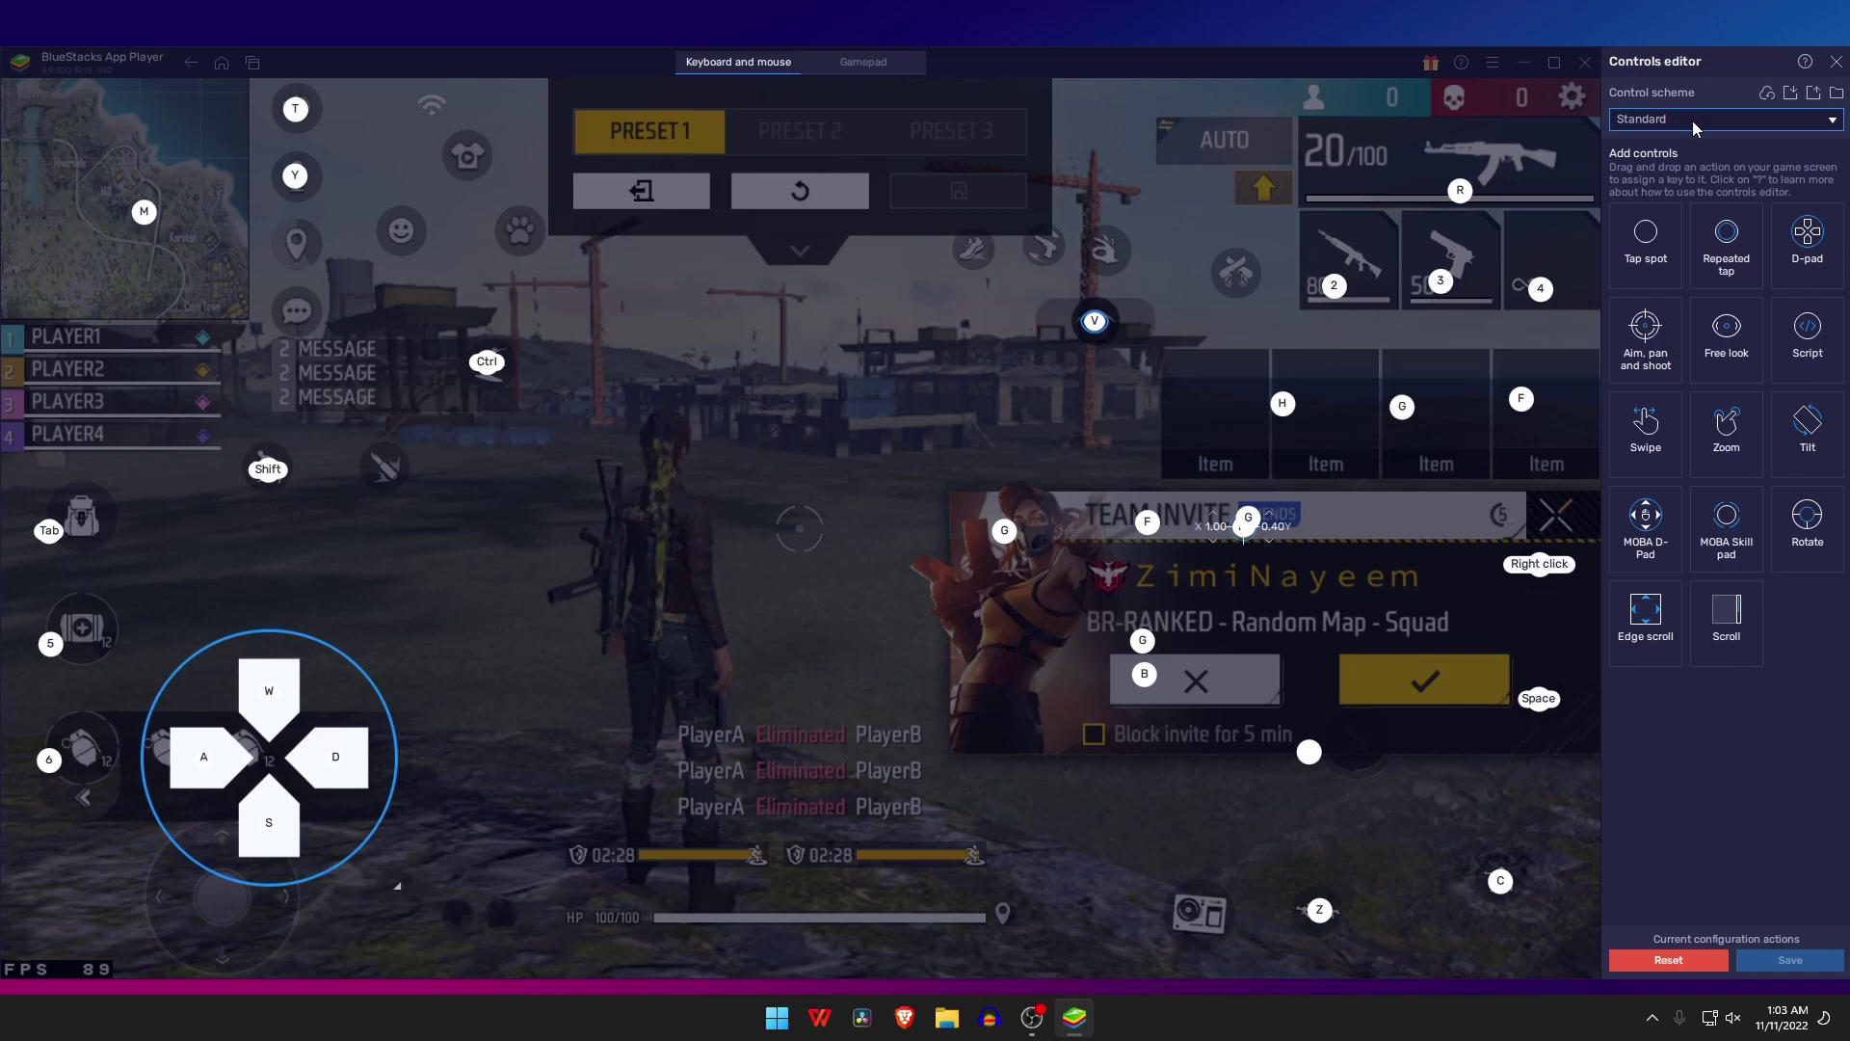
- Choose the Smart scheme, reset keys to defaults, and halve the WASD pad
{"action": "left_click", "coordinate": [1692, 119]}
{"action": "left_click", "coordinate": [1687, 142]}
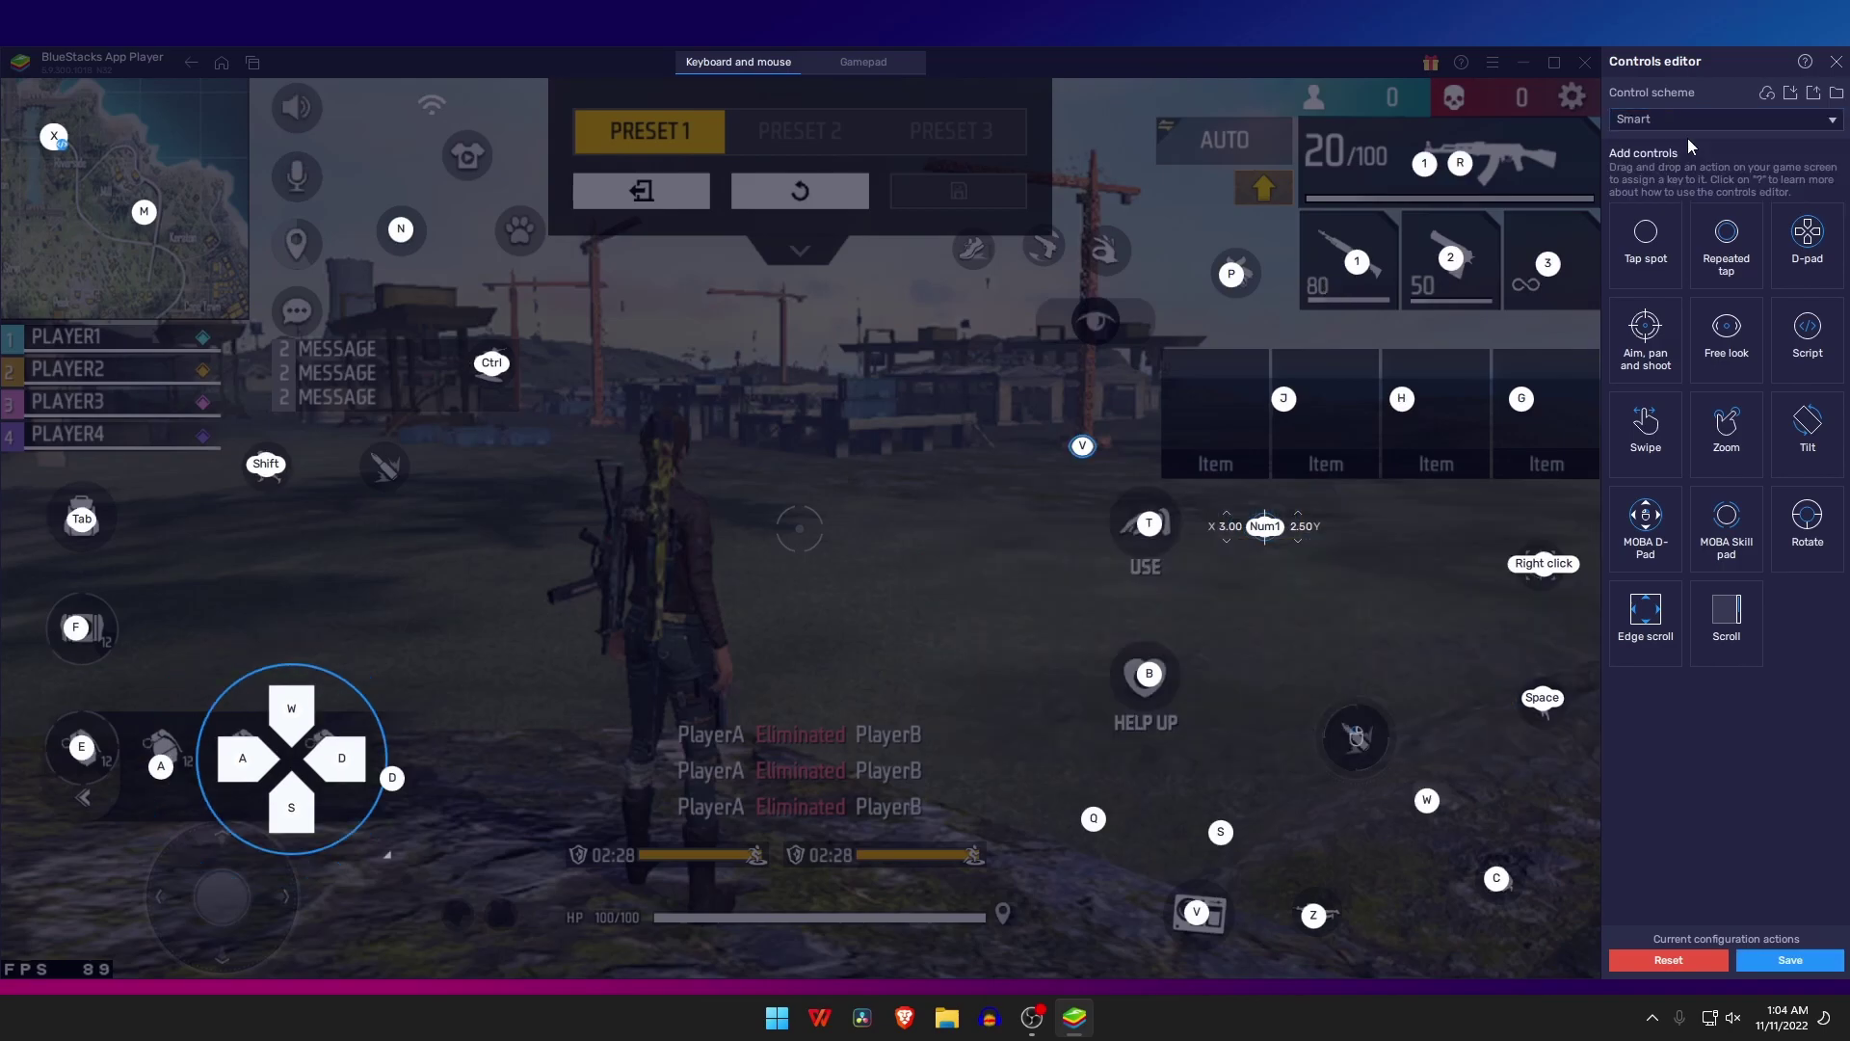
{"action": "left_click", "coordinate": [1668, 960]}
{"action": "left_click", "coordinate": [1045, 564]}
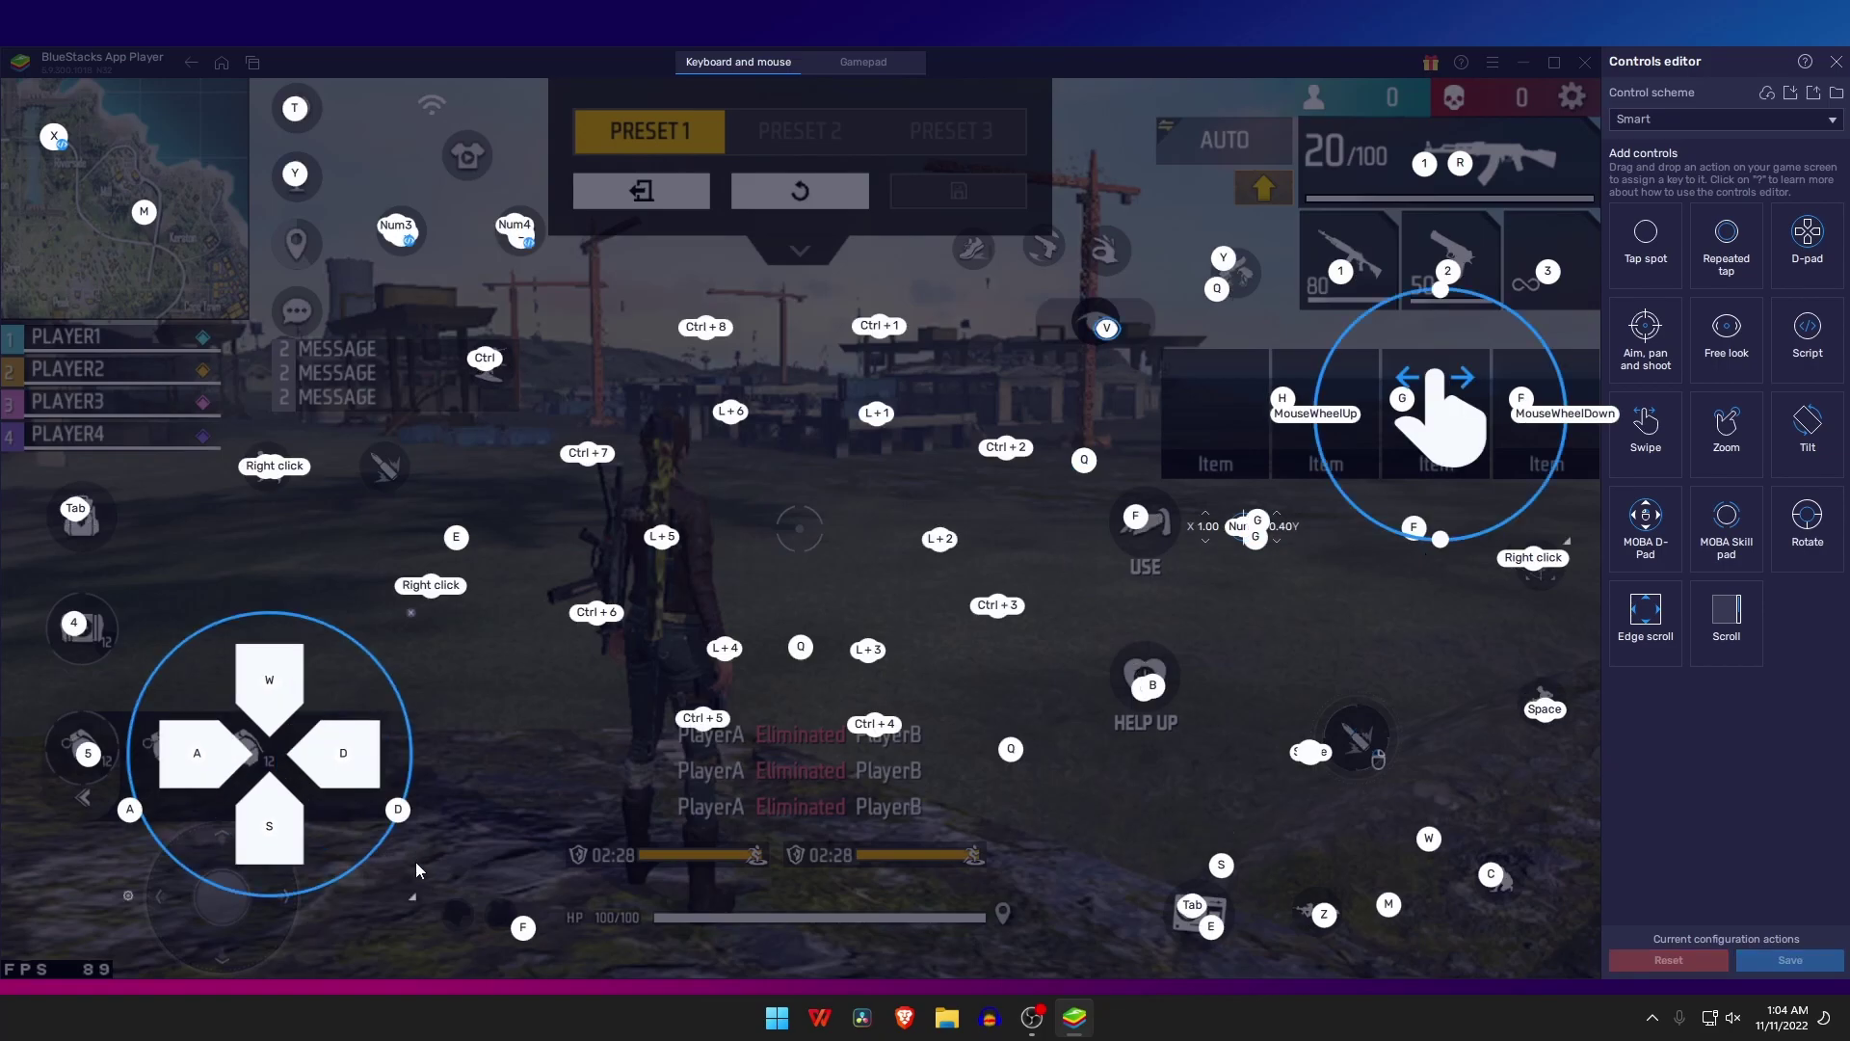
{"action": "mouse_move", "coordinate": [414, 893]}
{"action": "left_mouse_down"}
{"action": "mouse_move", "coordinate": [341, 825]}
{"action": "mouse_move", "coordinate": [219, 947]}
{"action": "left_mouse_up"}
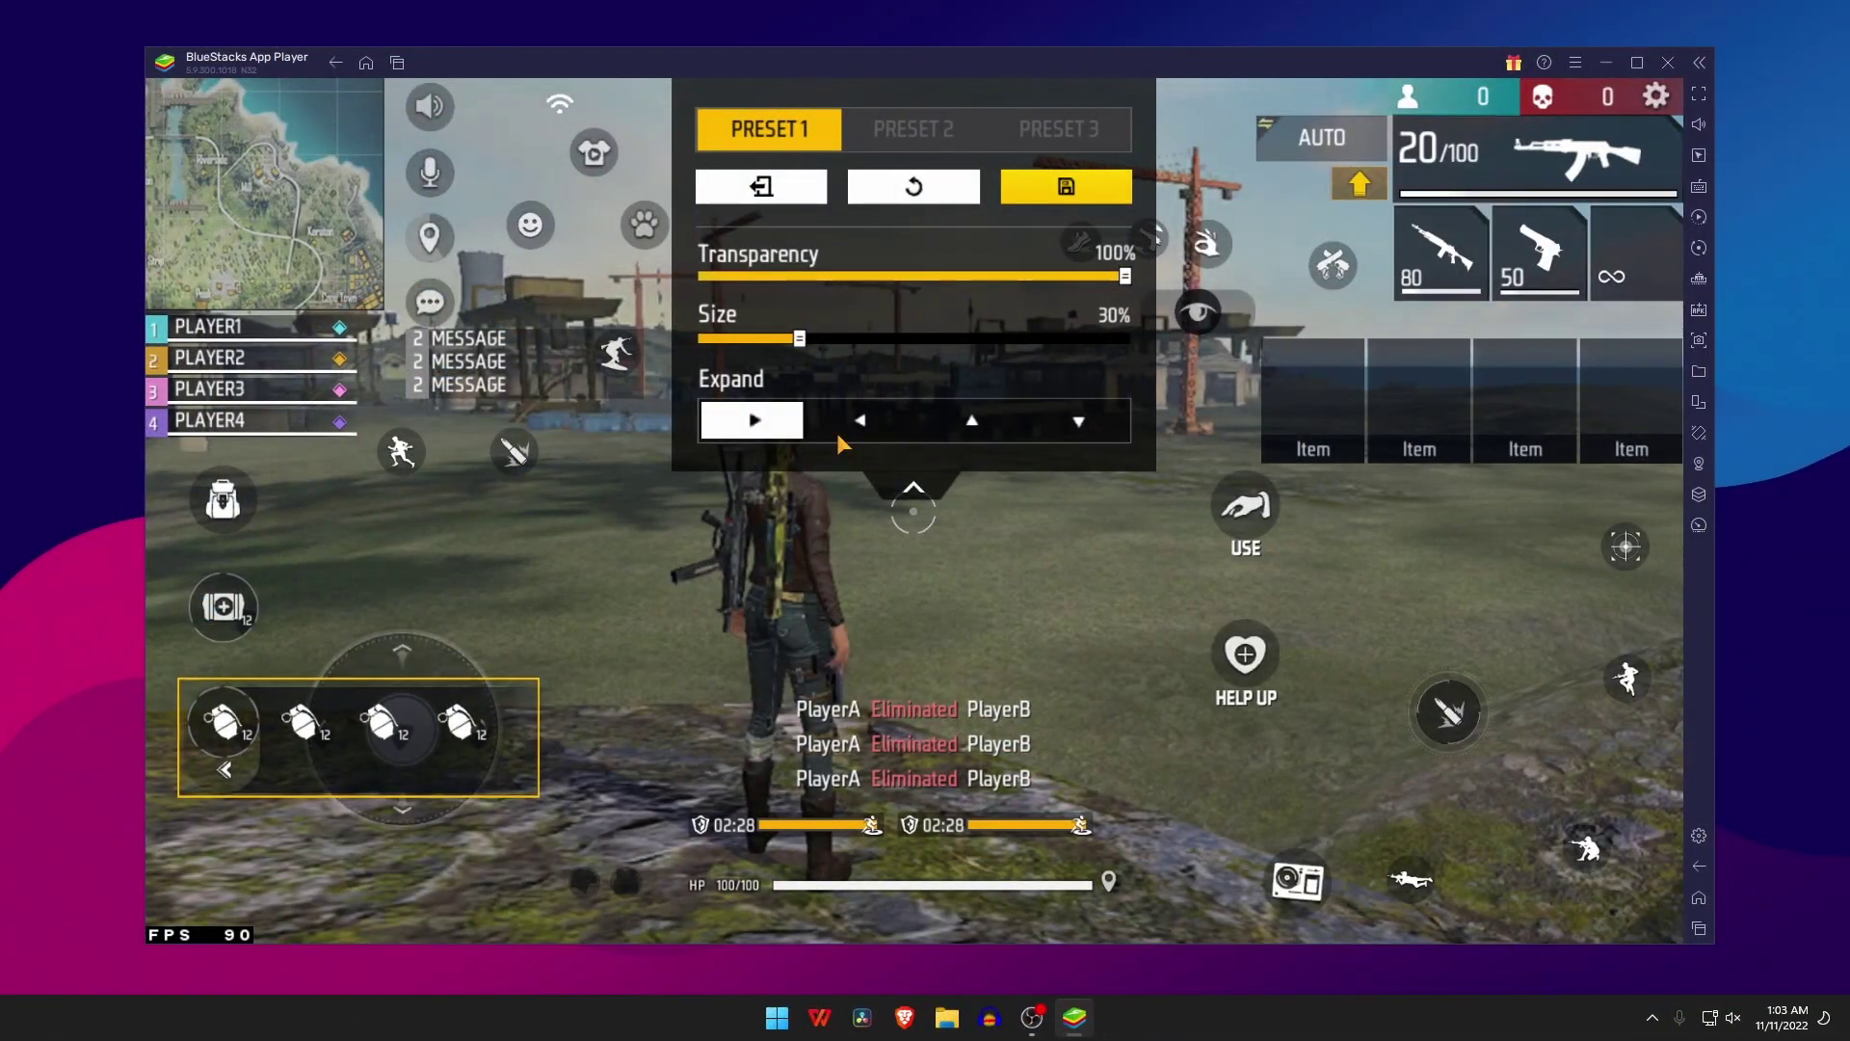
- Resize the movement joystick to 20%, drag it into the bottom-left corner, and save the layout
{"action": "left_click", "coordinate": [452, 672]}
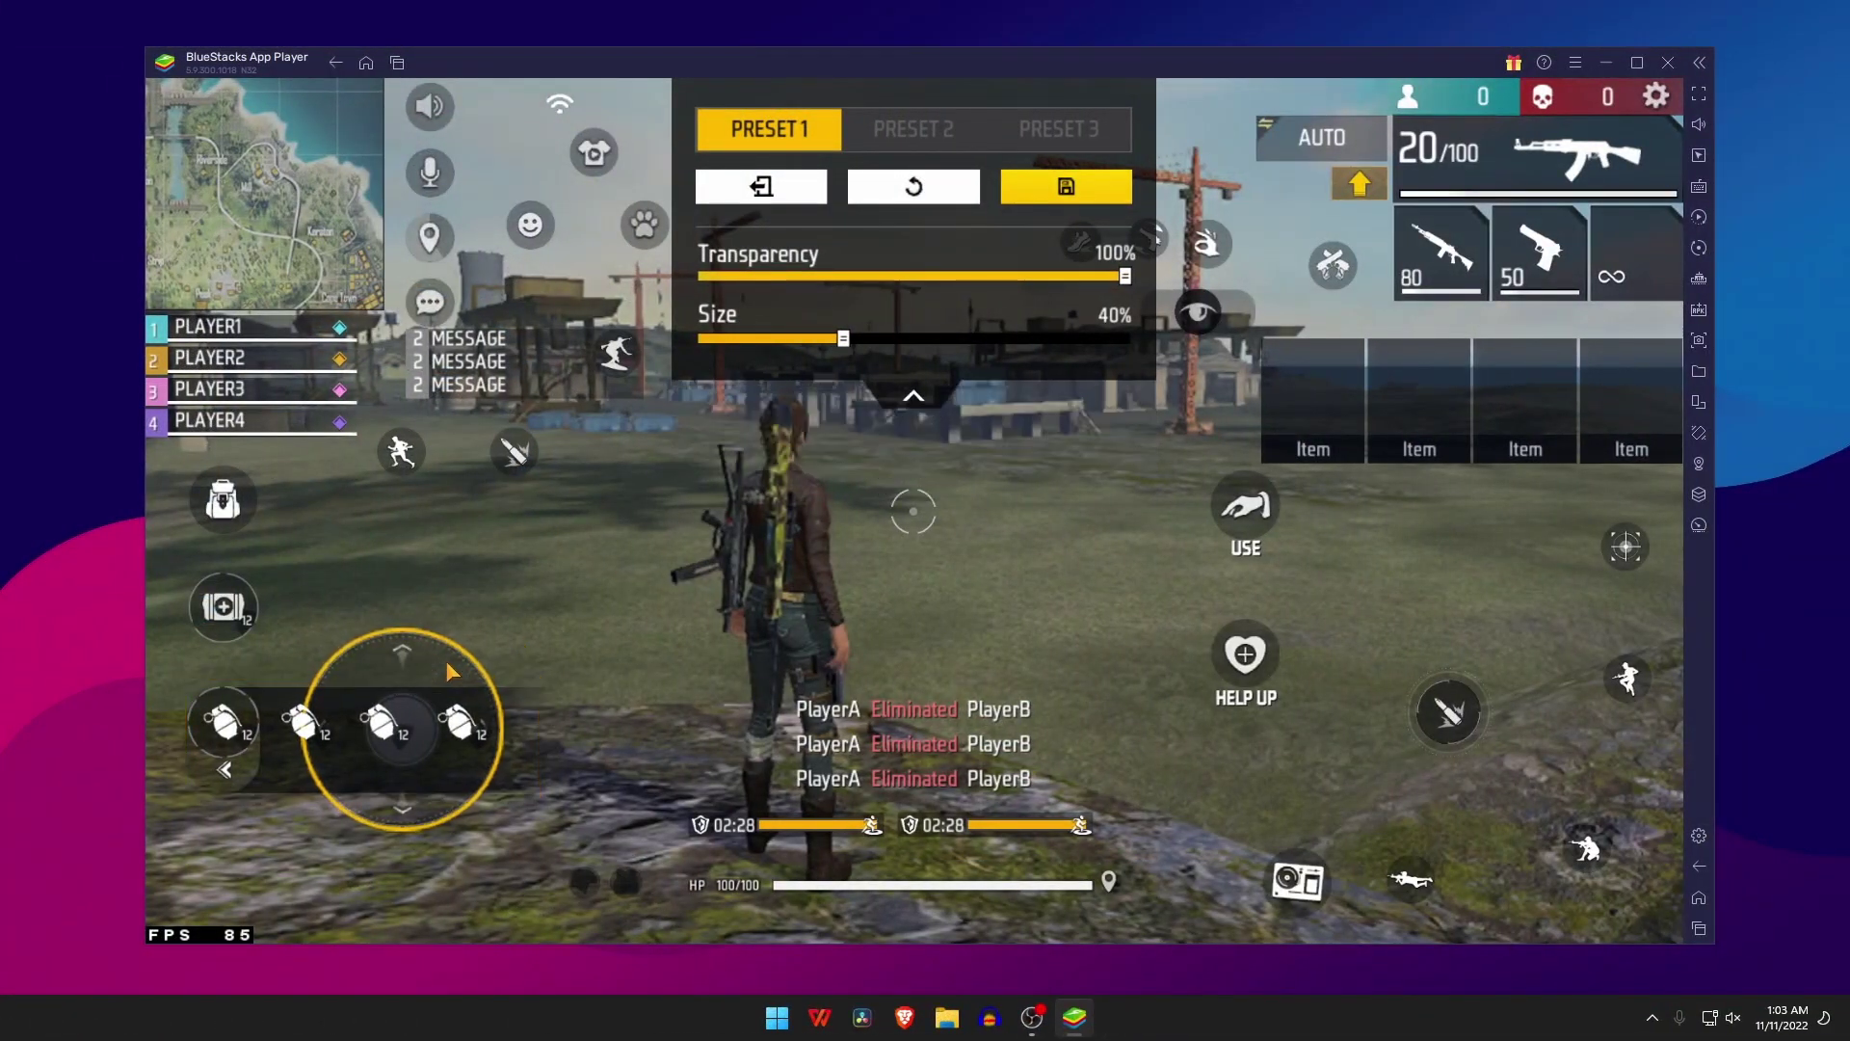
{"action": "left_click_drag", "start_coordinate": [451, 671], "coordinate": [558, 628]}
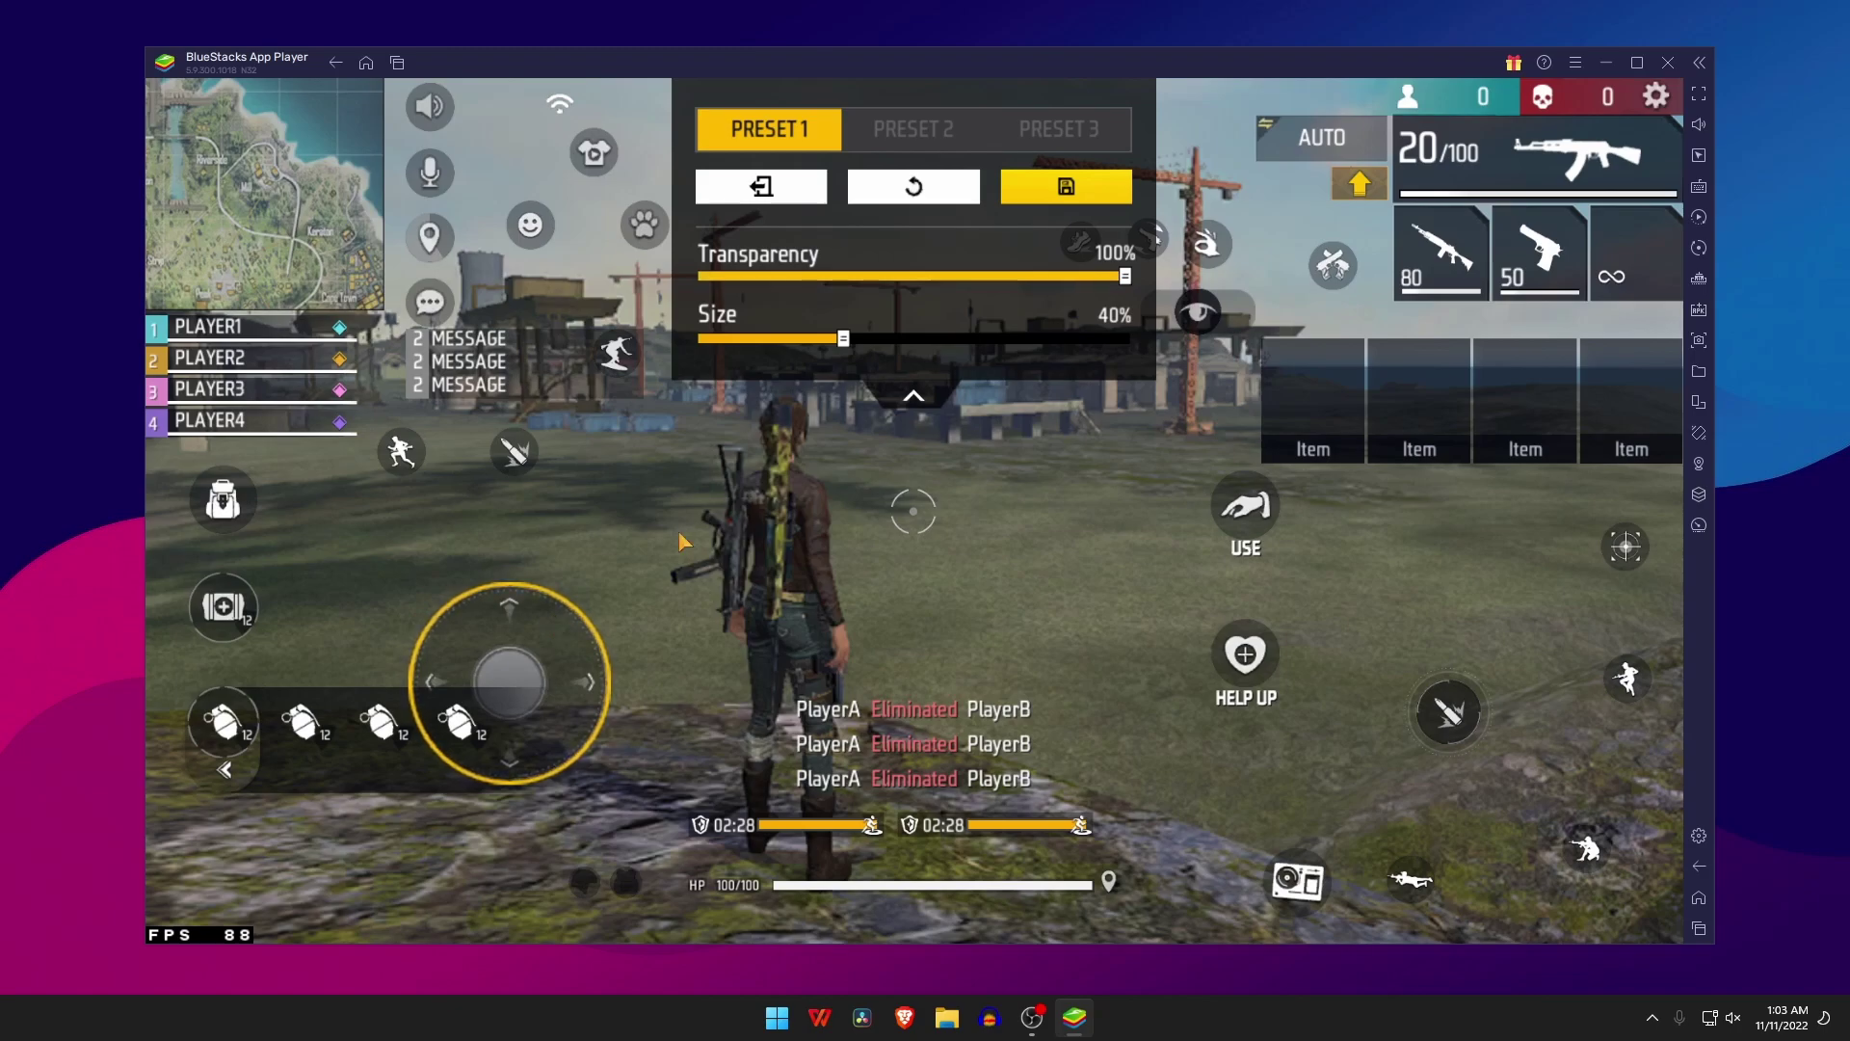
{"action": "left_click_drag", "start_coordinate": [842, 339], "coordinate": [776, 341]}
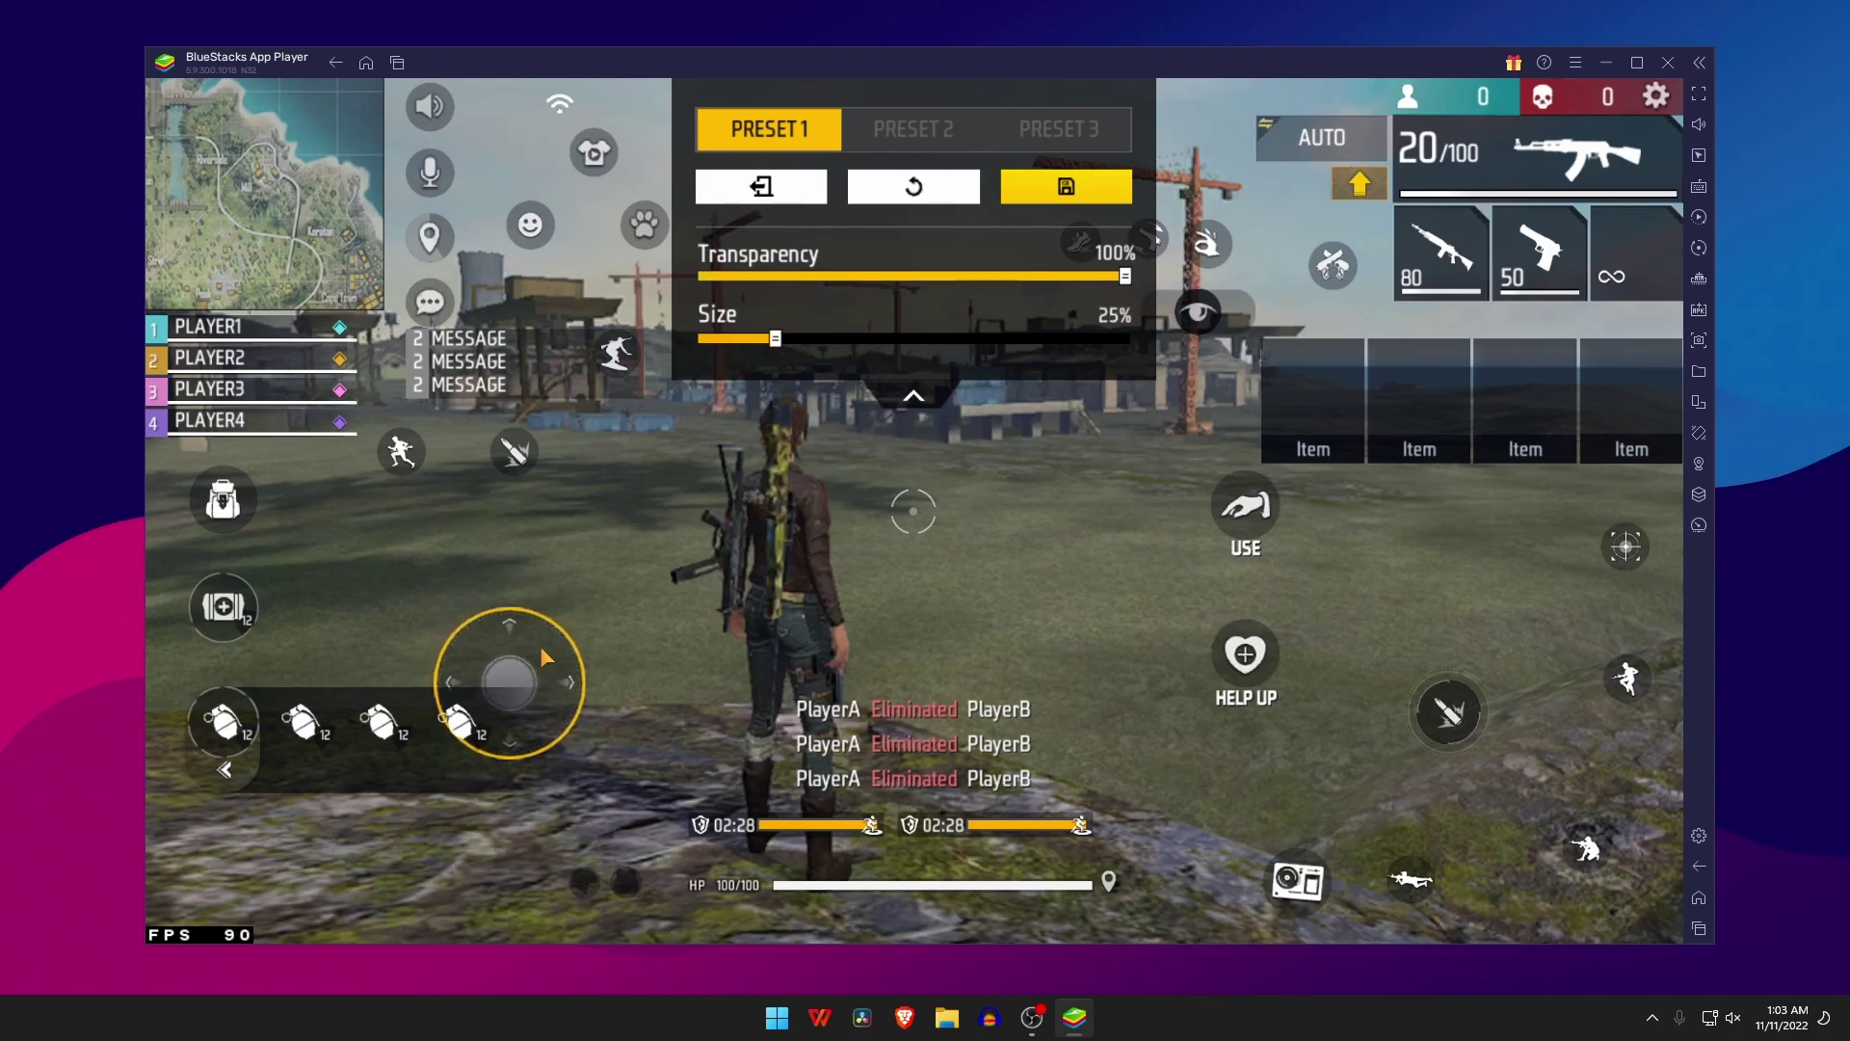
{"action": "left_click_drag", "start_coordinate": [552, 654], "coordinate": [406, 831]}
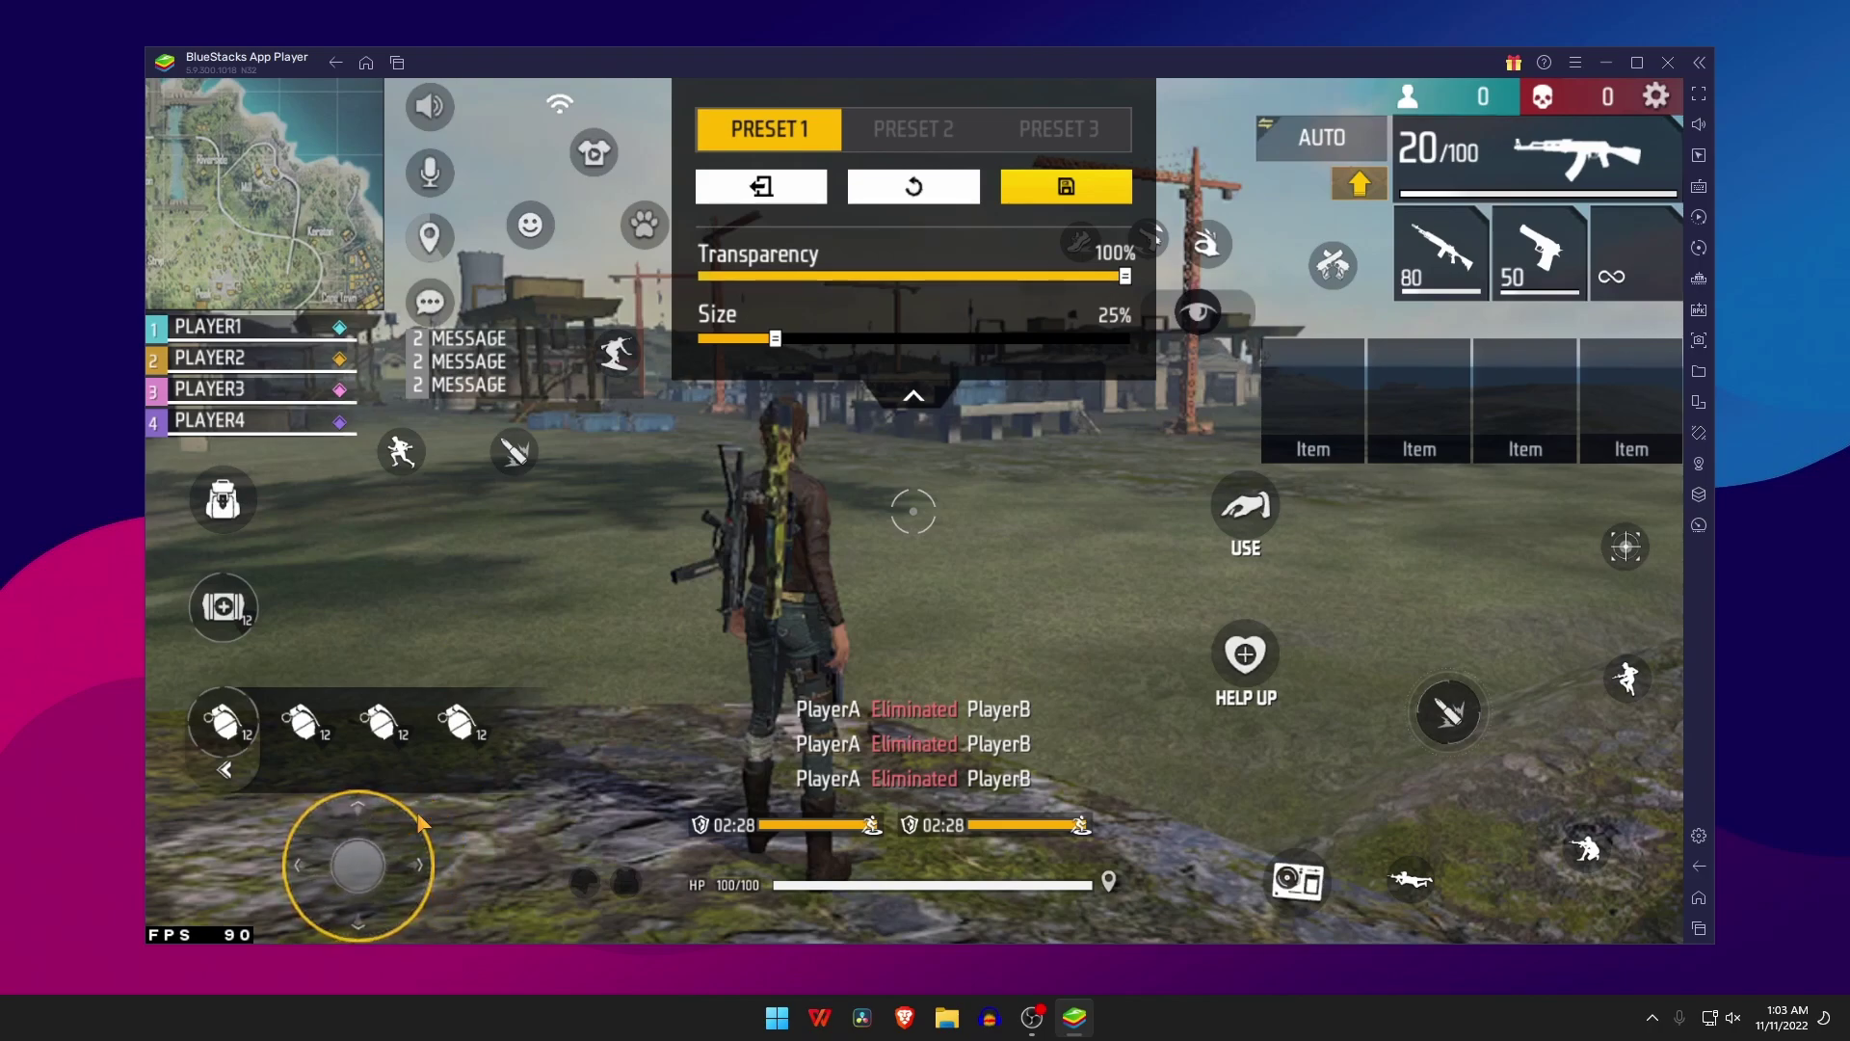
{"action": "left_click", "coordinate": [1090, 190]}
{"action": "left_click_drag", "start_coordinate": [358, 874], "coordinate": [237, 863]}
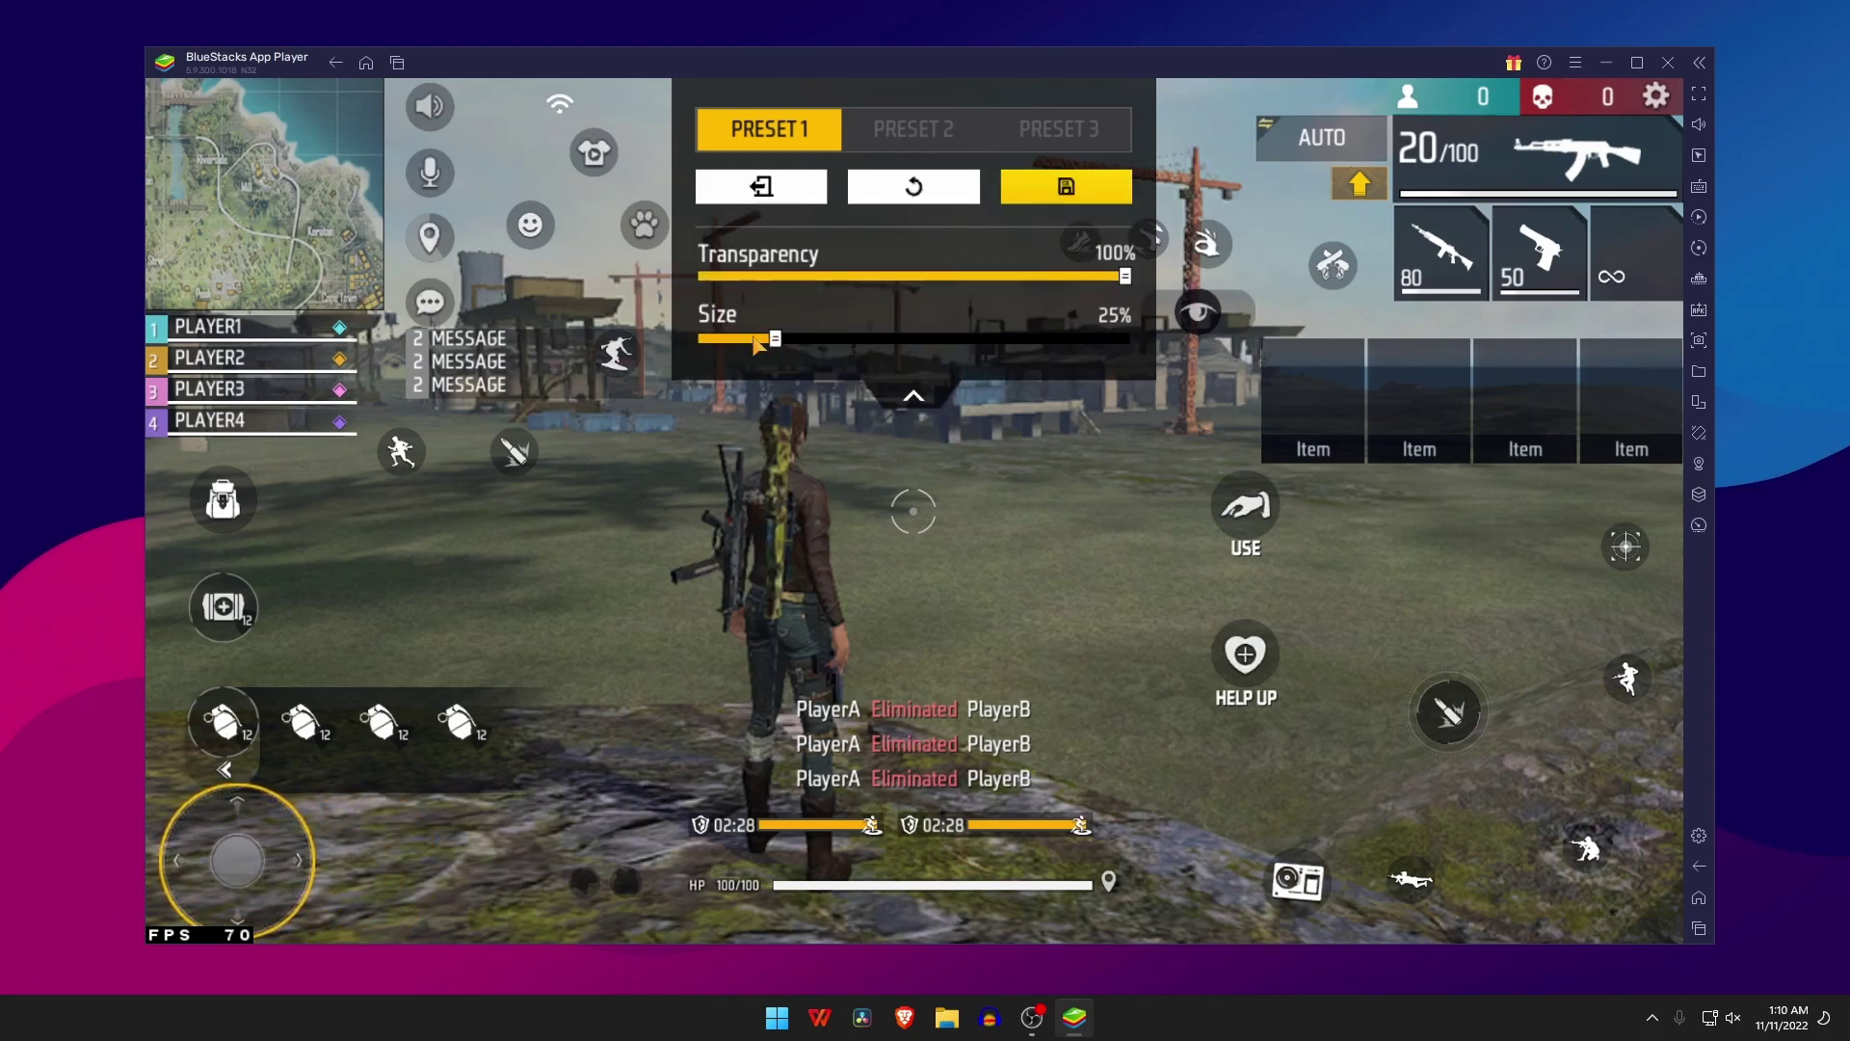
{"action": "left_click_drag", "start_coordinate": [772, 340], "coordinate": [752, 340]}
{"action": "left_click_drag", "start_coordinate": [284, 863], "coordinate": [307, 881]}
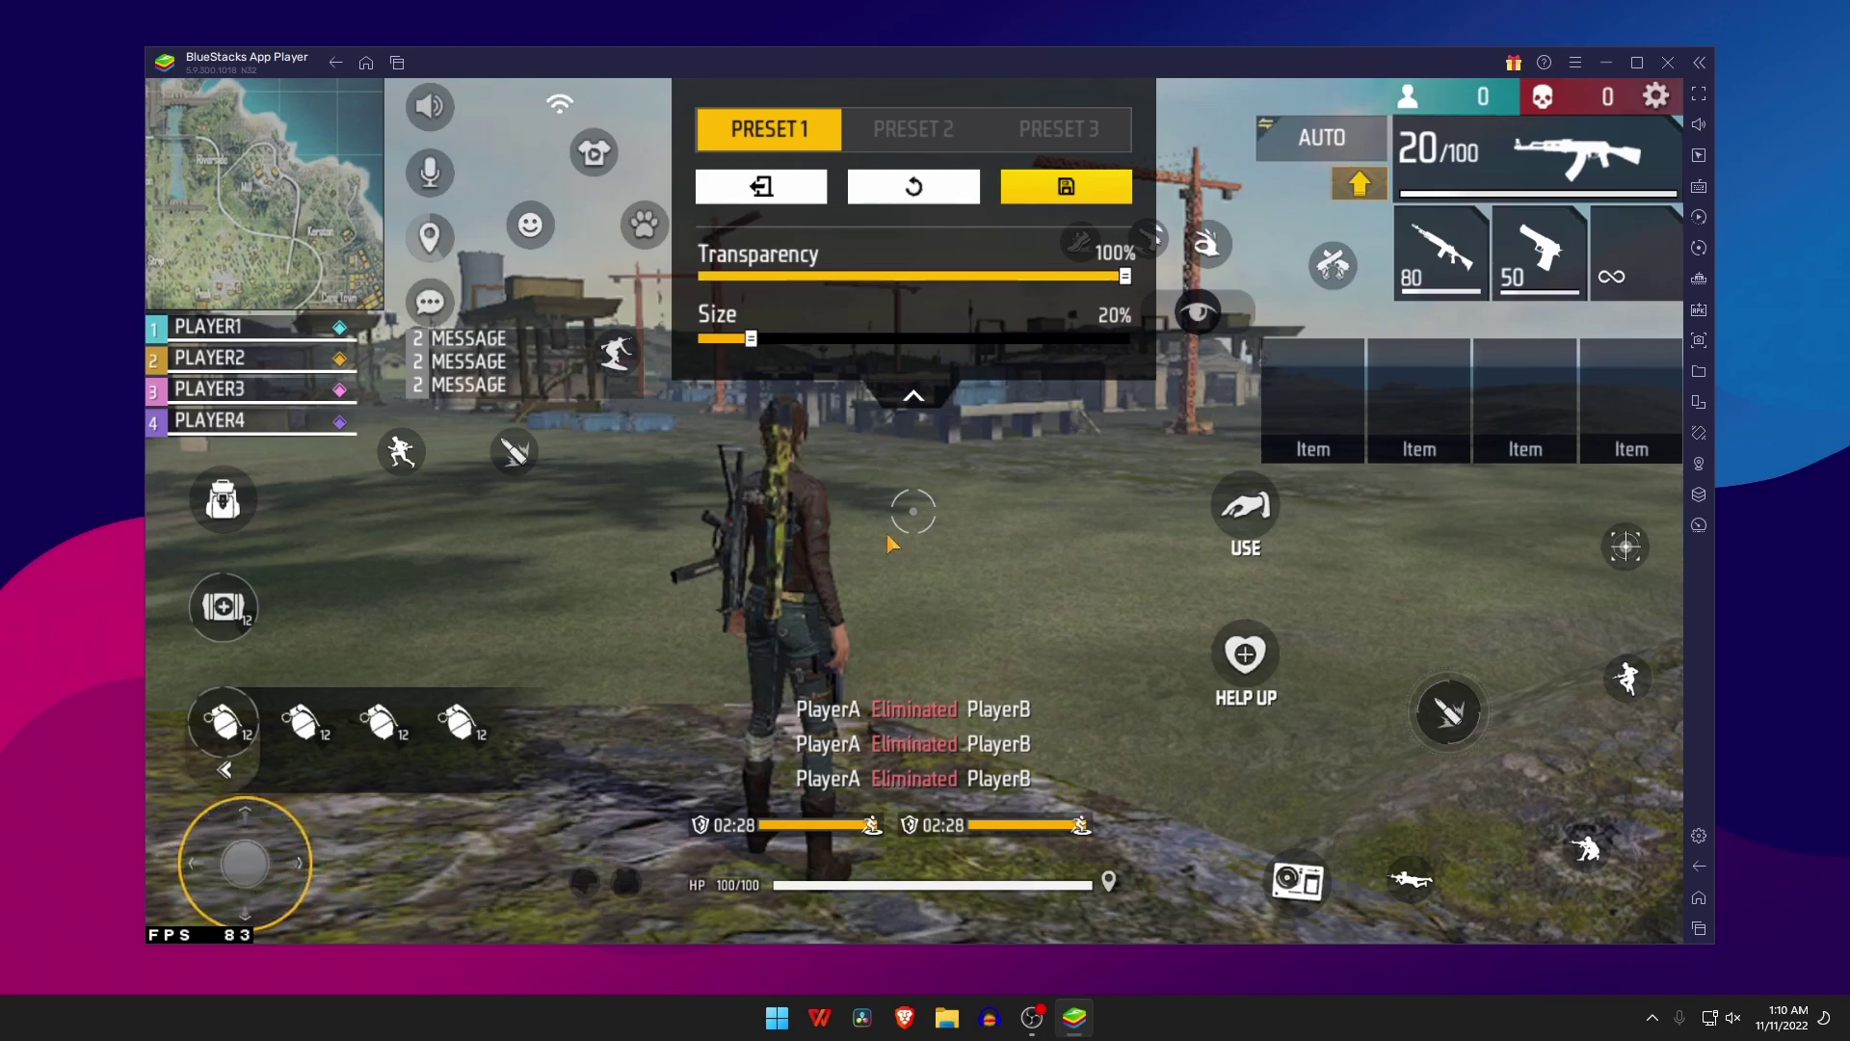
- In the Controls editor, drag the WASD pad left onto the bottom-left joystick
{"action": "left_click", "coordinate": [1700, 189]}
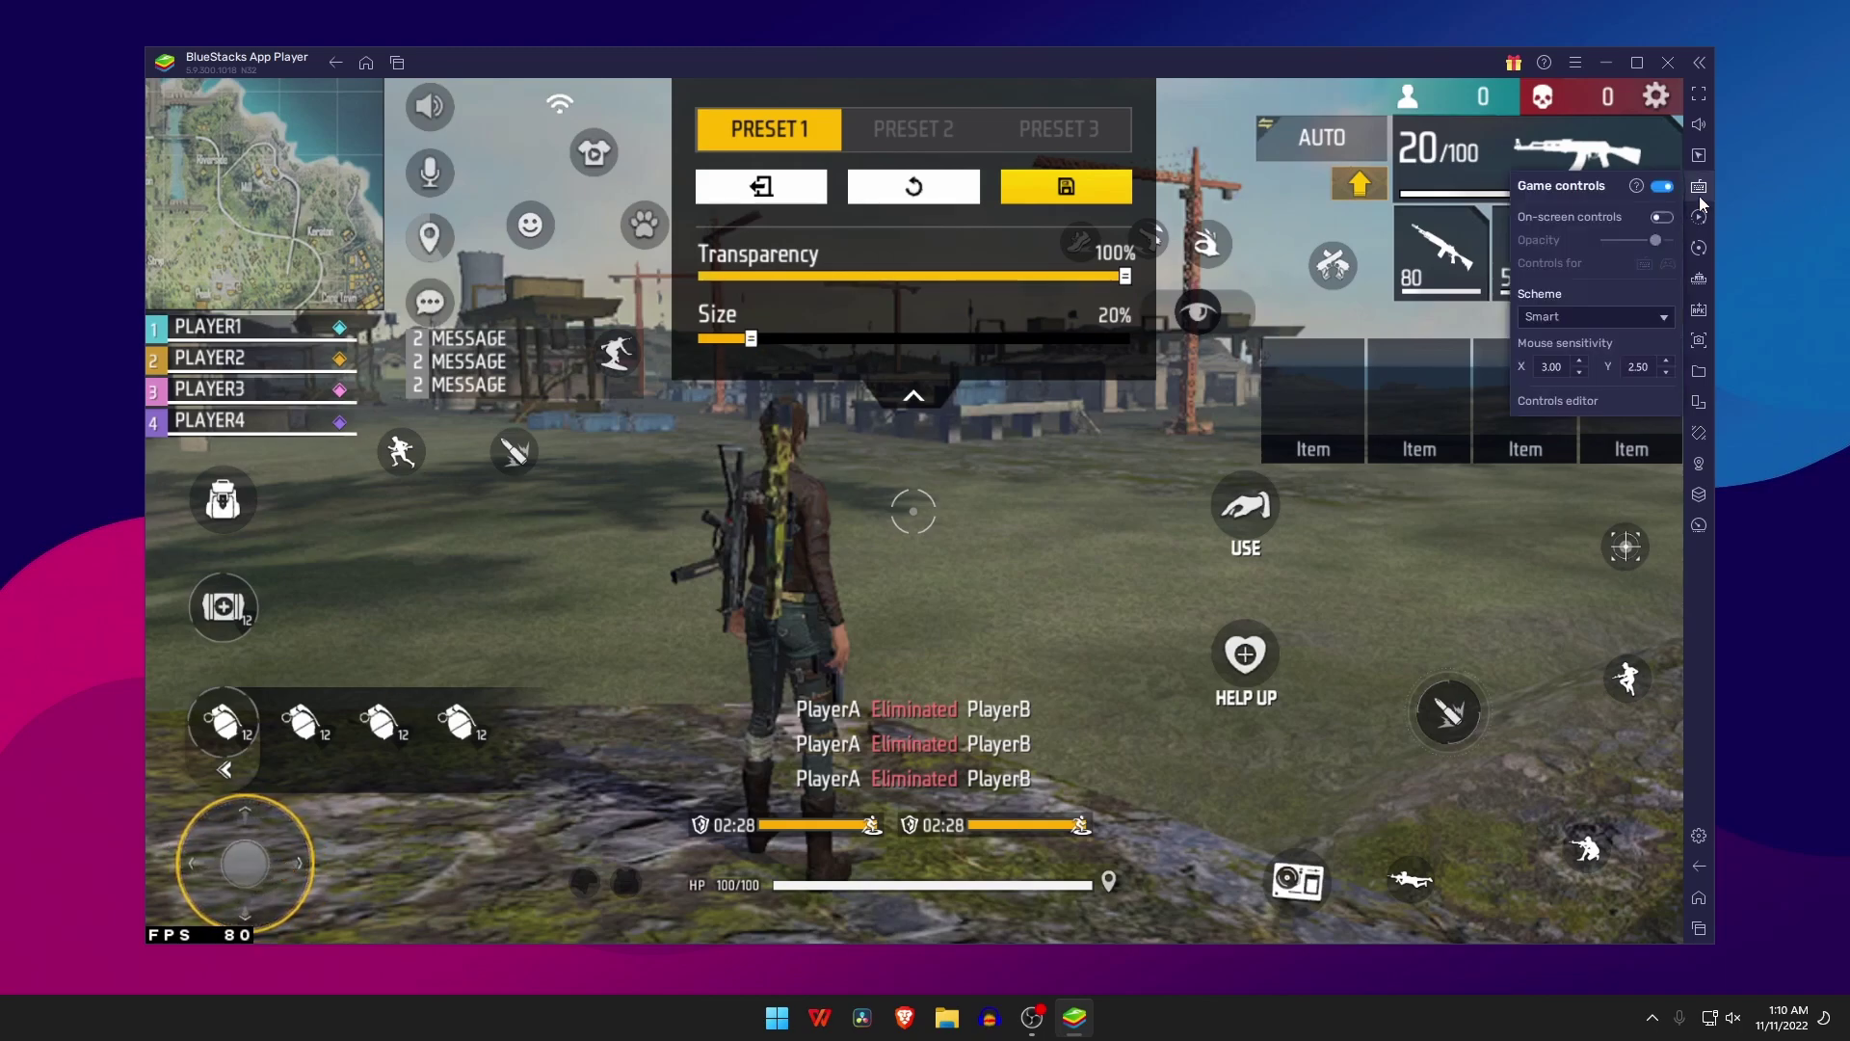
{"action": "left_click", "coordinate": [1539, 406]}
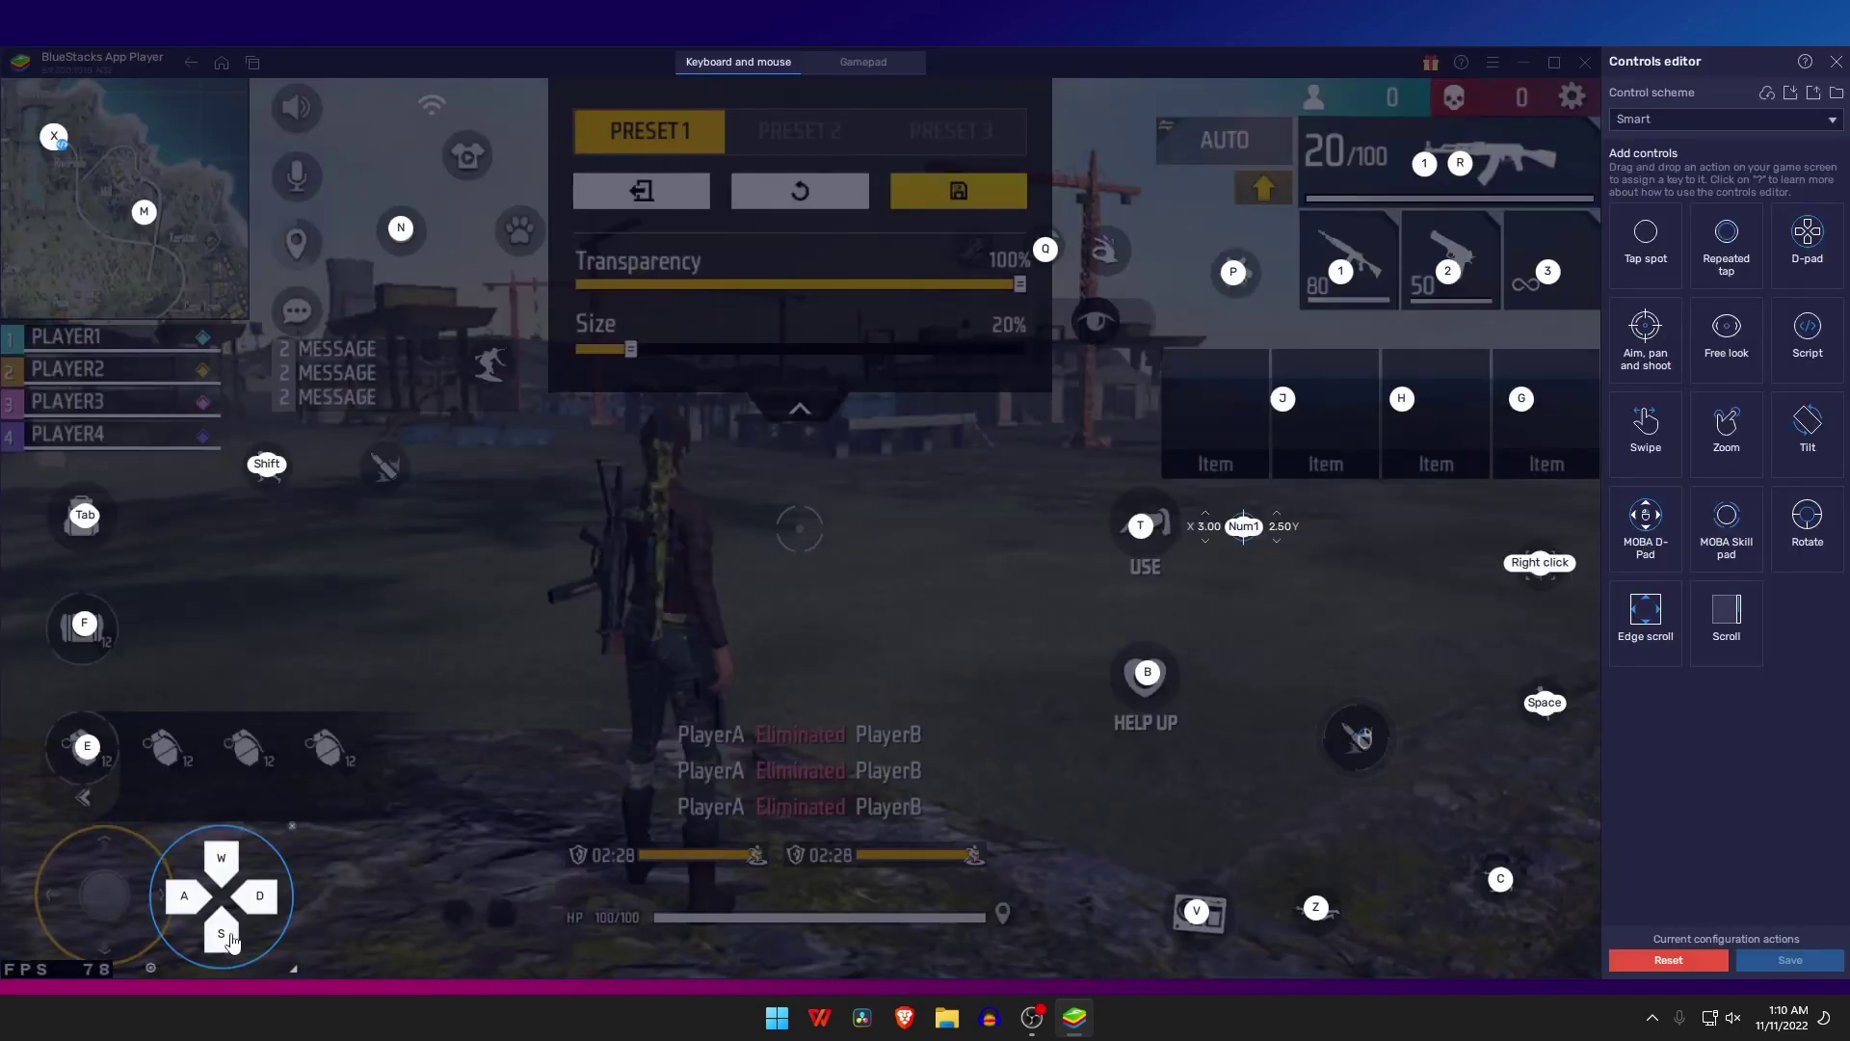
{"action": "left_click_drag", "start_coordinate": [226, 932], "coordinate": [105, 933]}
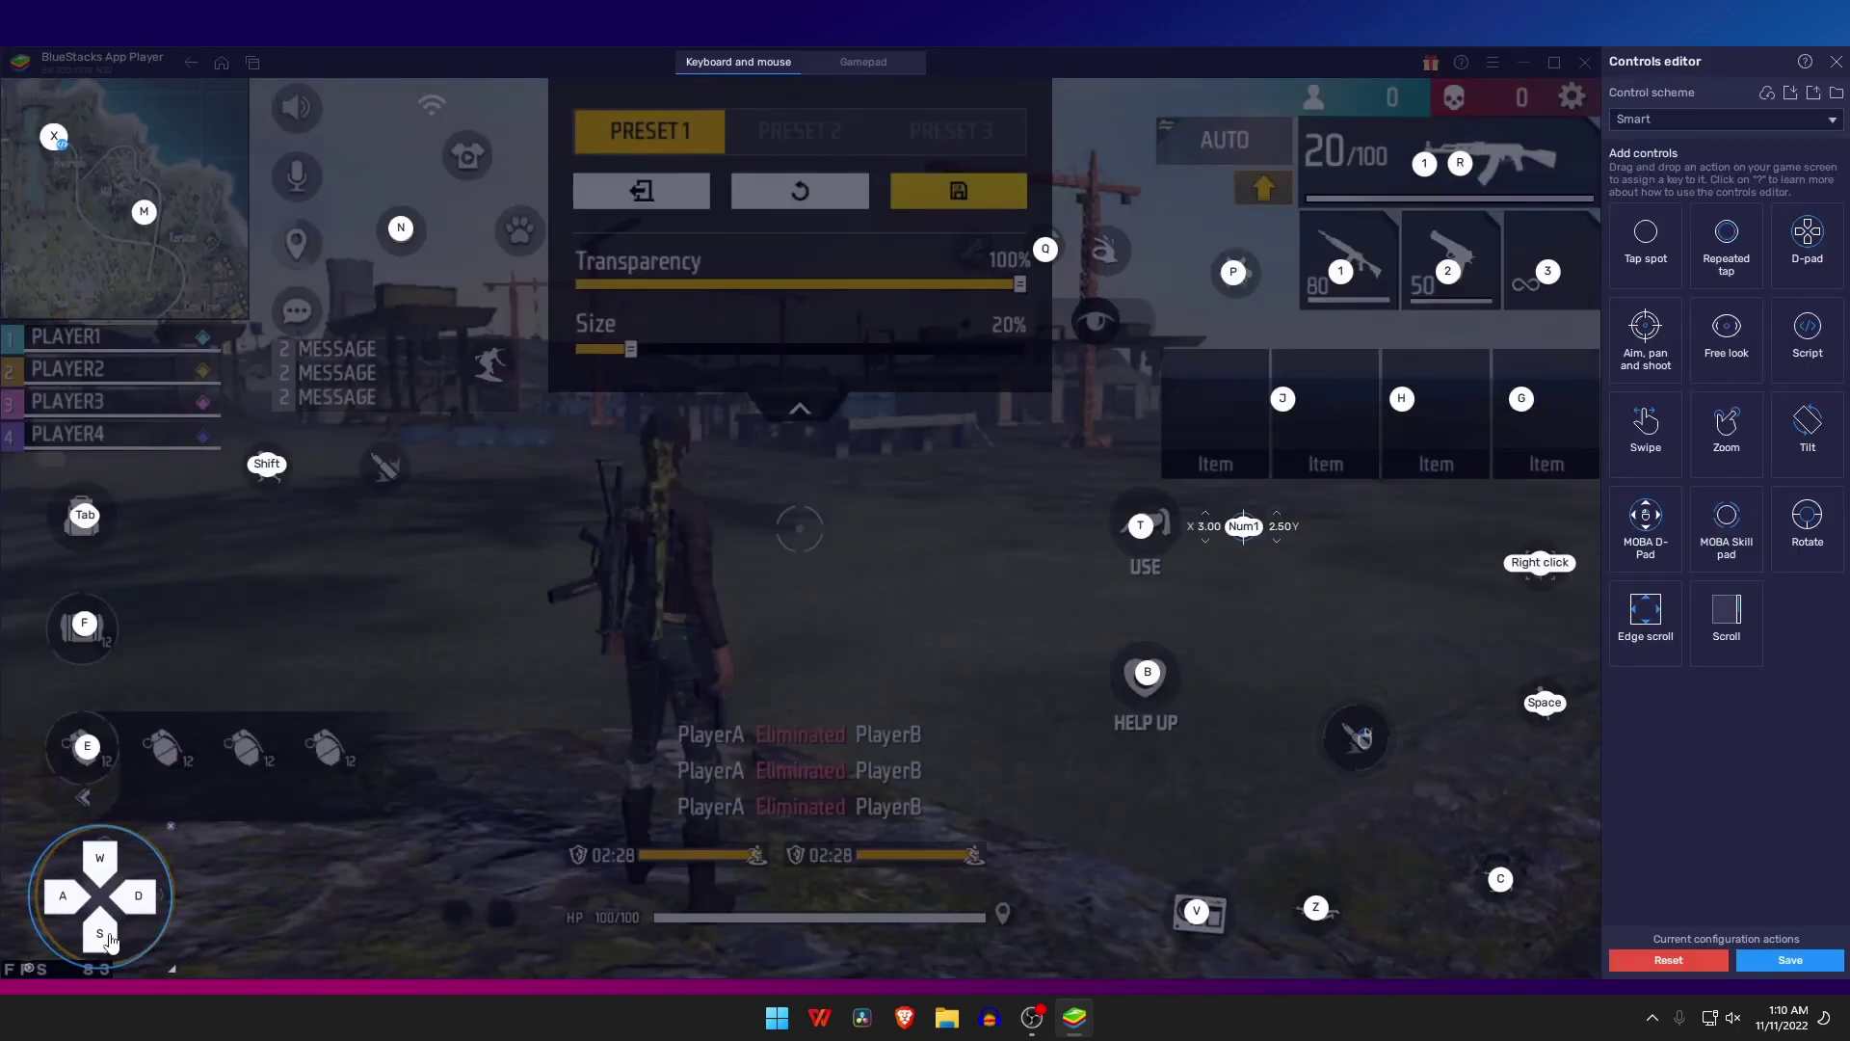